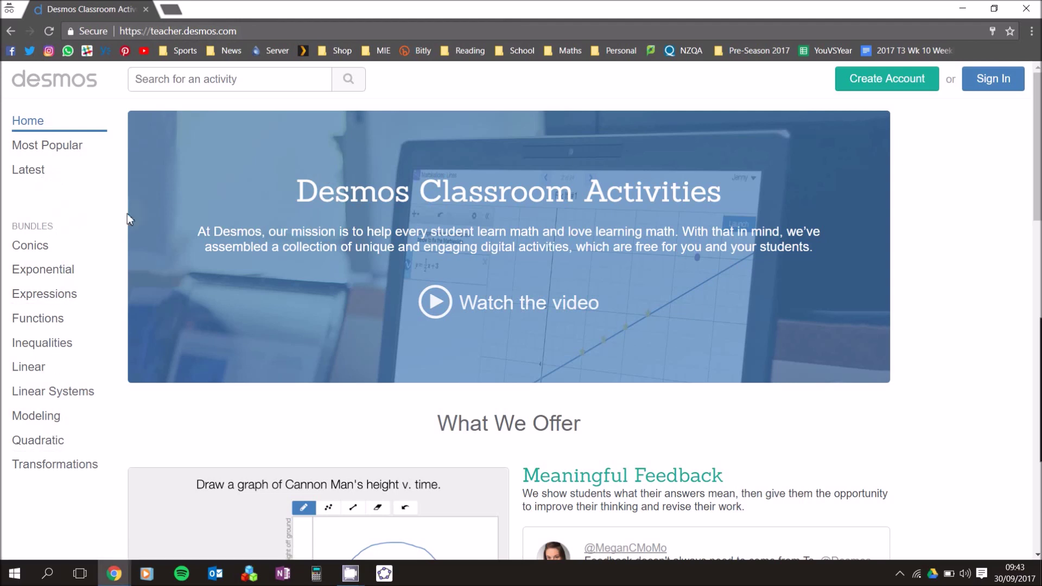
# - Open the sign-in dialog, then switch to the other browser window with the Desmos teacher account signed in
pyautogui.click(1001, 88)
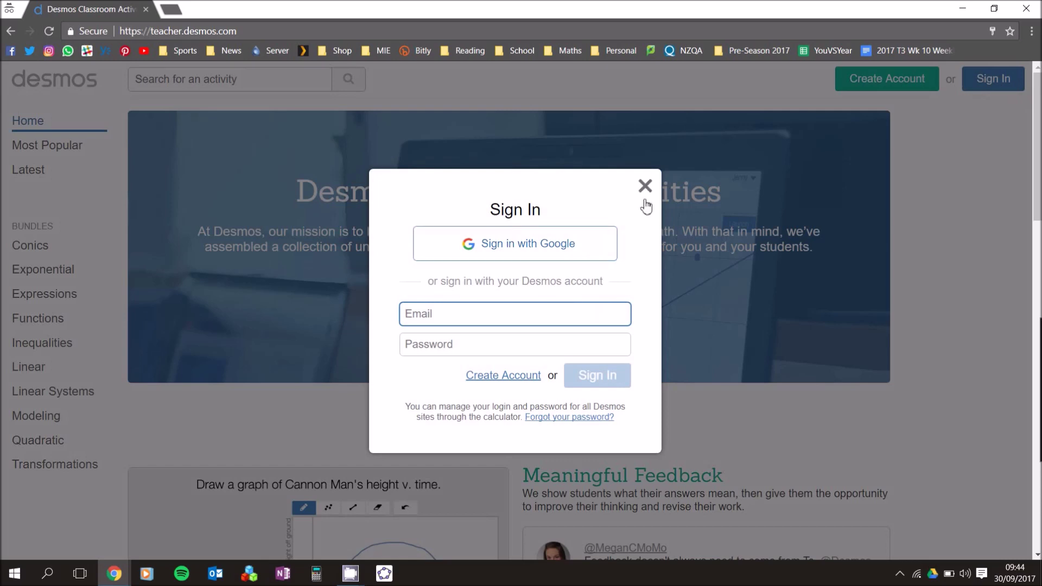
pyautogui.click(114, 574)
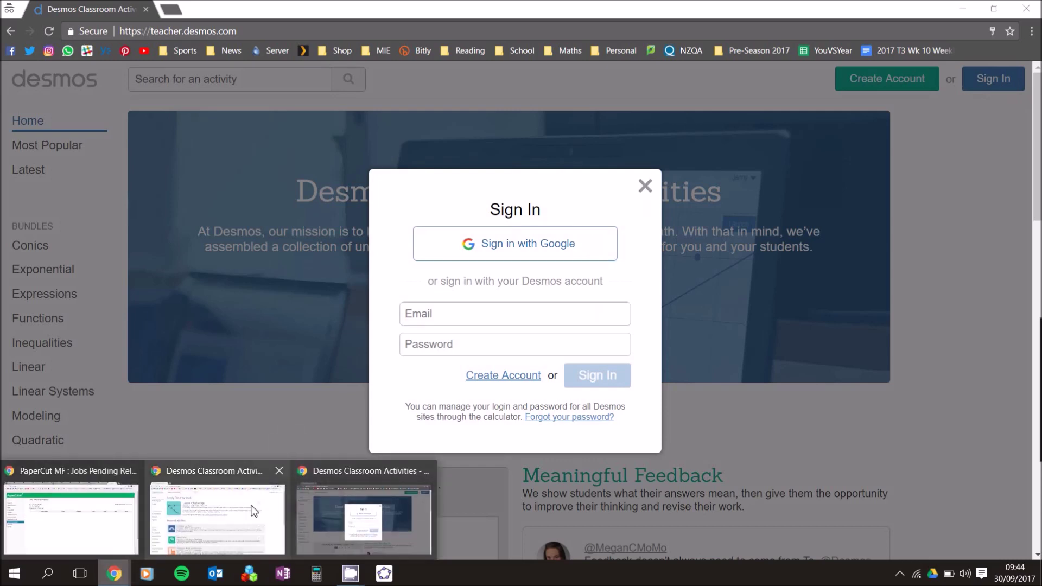
pyautogui.click(235, 498)
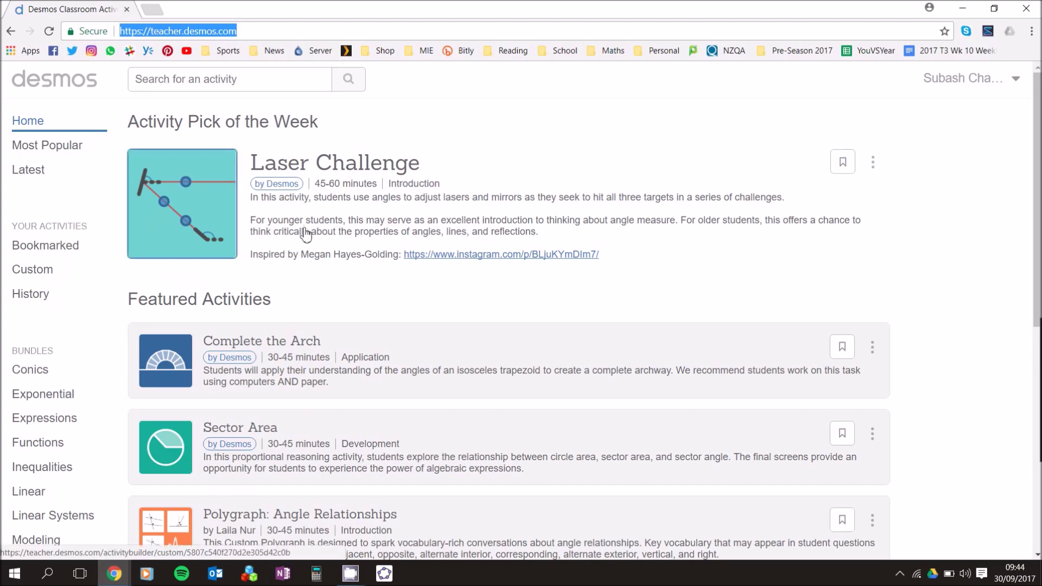
# - Look through the home page's featured activities and bundles, and view the activity search suggestions
pyautogui.scroll(-6, 290, 276)
pyautogui.scroll(-2, 291, 275)
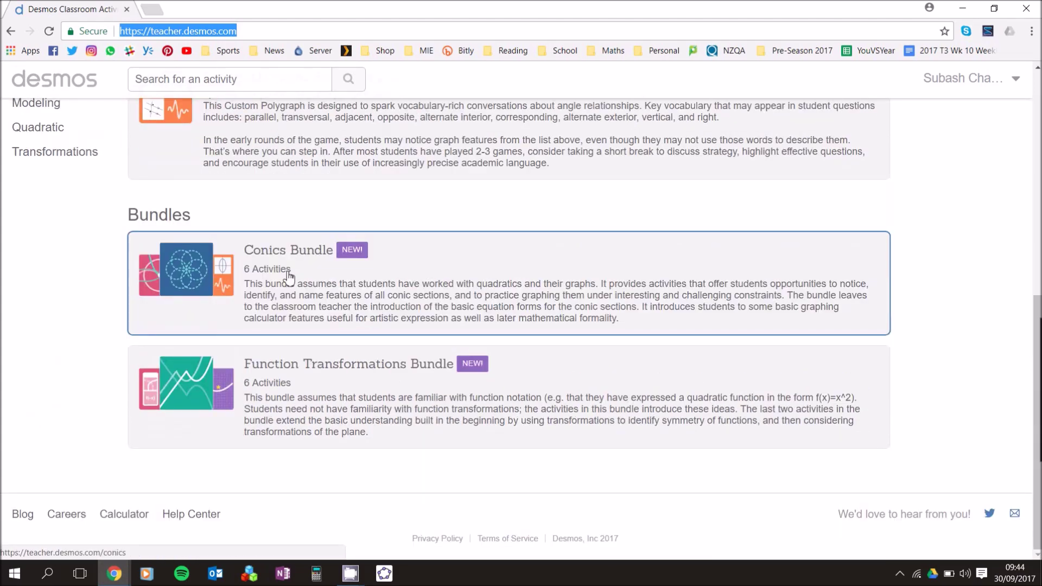
pyautogui.scroll(9, 288, 277)
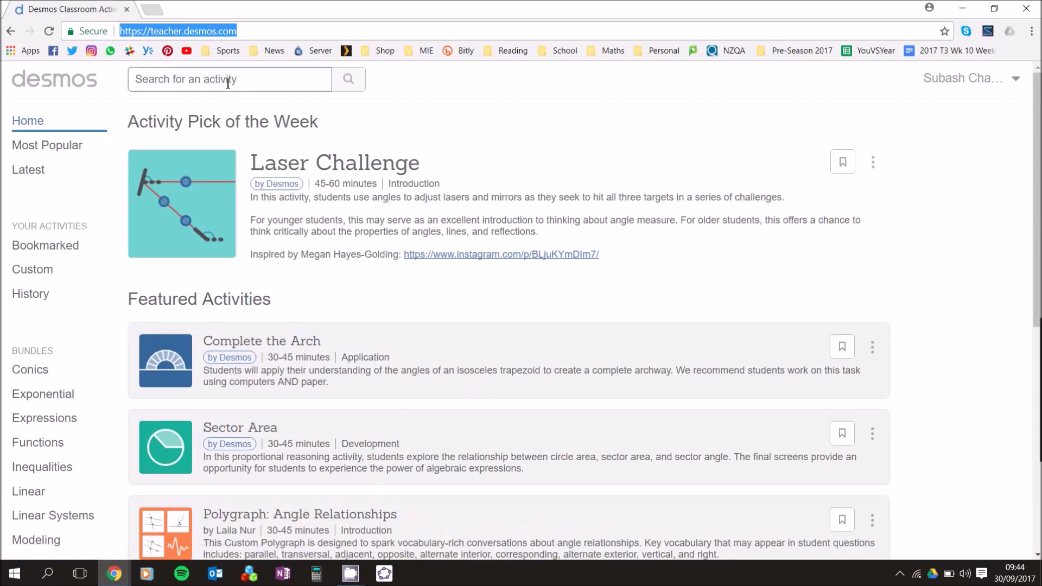
pyautogui.click(227, 82)
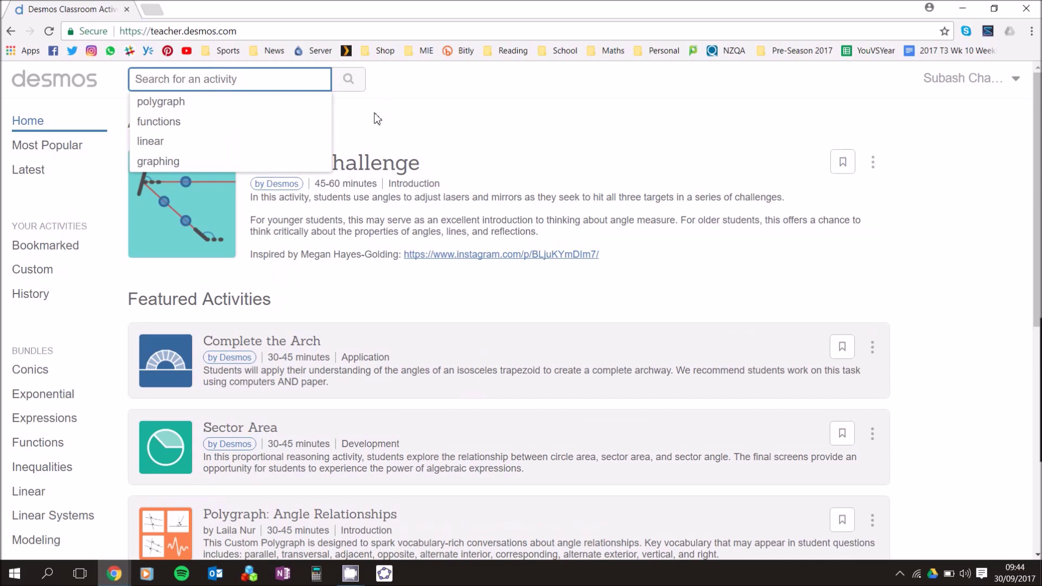
pyautogui.click(182, 281)
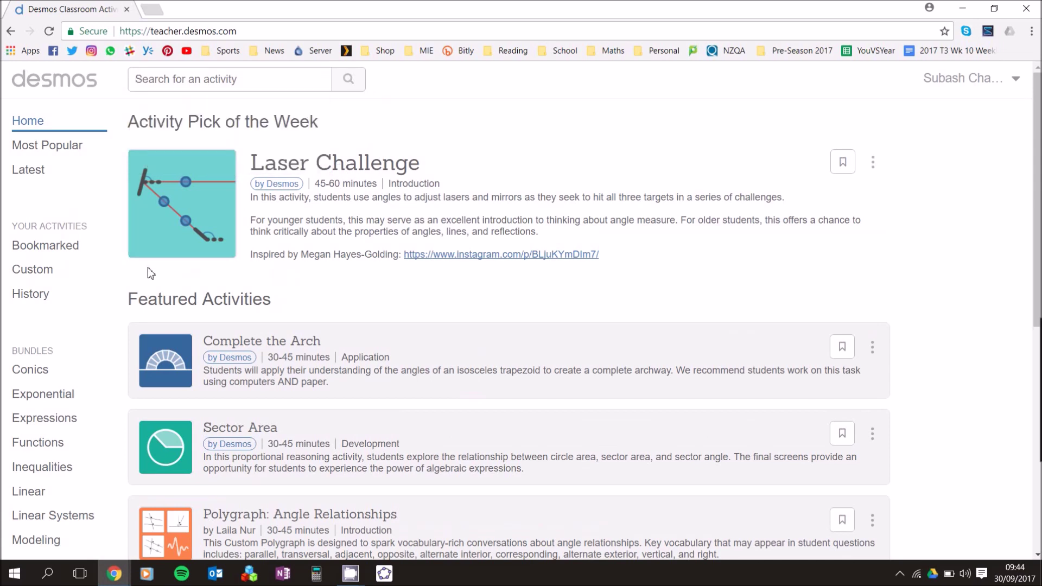
# - Create a new custom activity titled "Teacher Desmos Tricks" and start building it
pyautogui.click(40, 277)
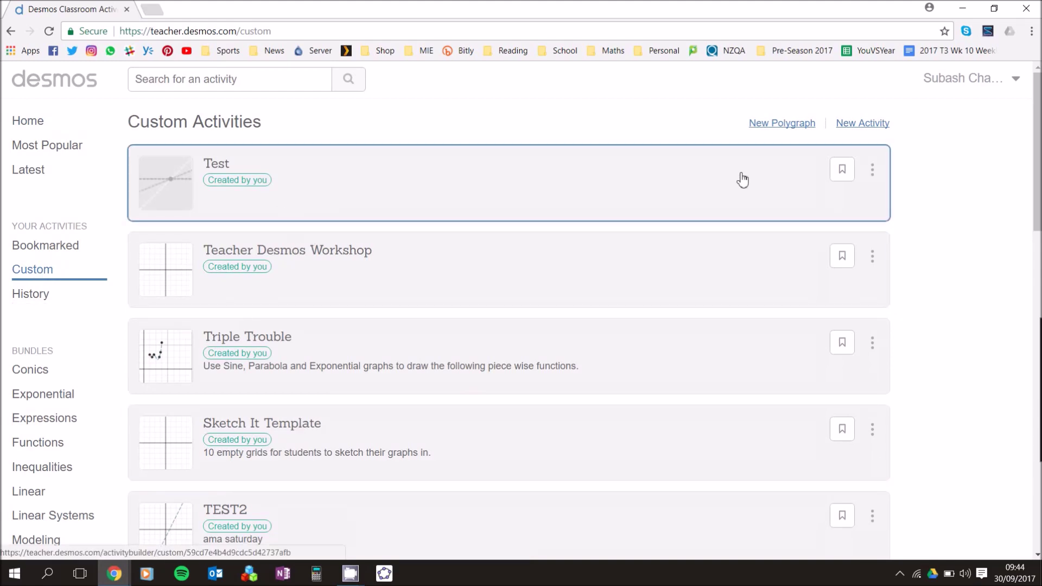
pyautogui.click(869, 128)
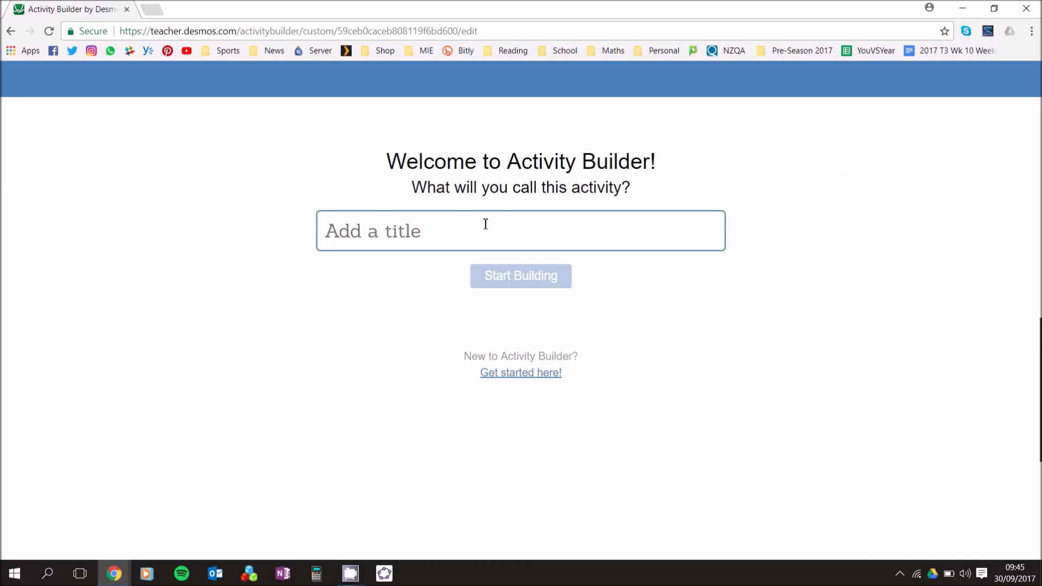
pyautogui.write('Teacher Desmos Tricks')
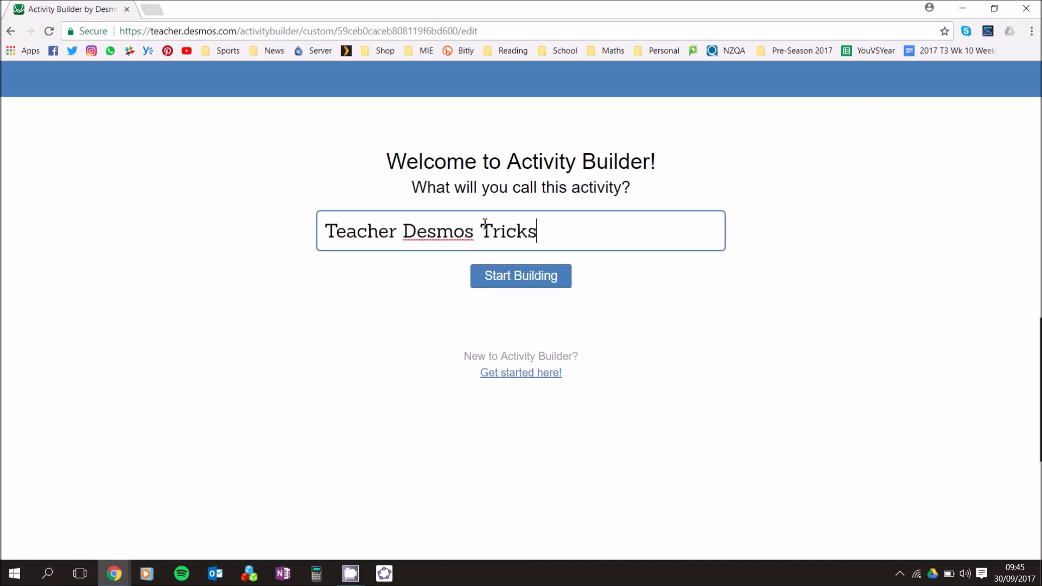
pyautogui.click(515, 278)
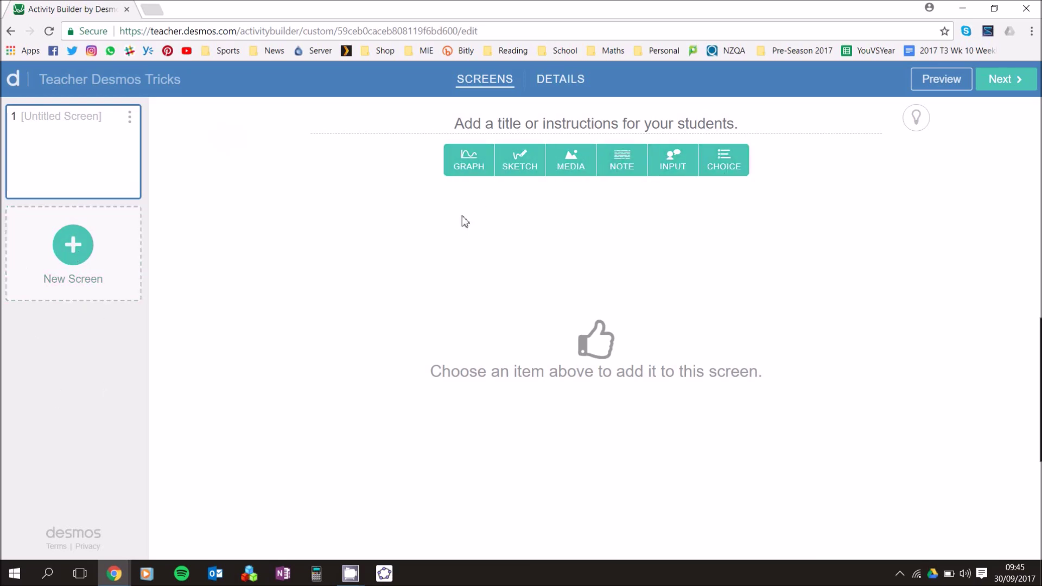
# - Add the description "How to build custom activities in Desmos." to the activity's details
pyautogui.click(574, 91)
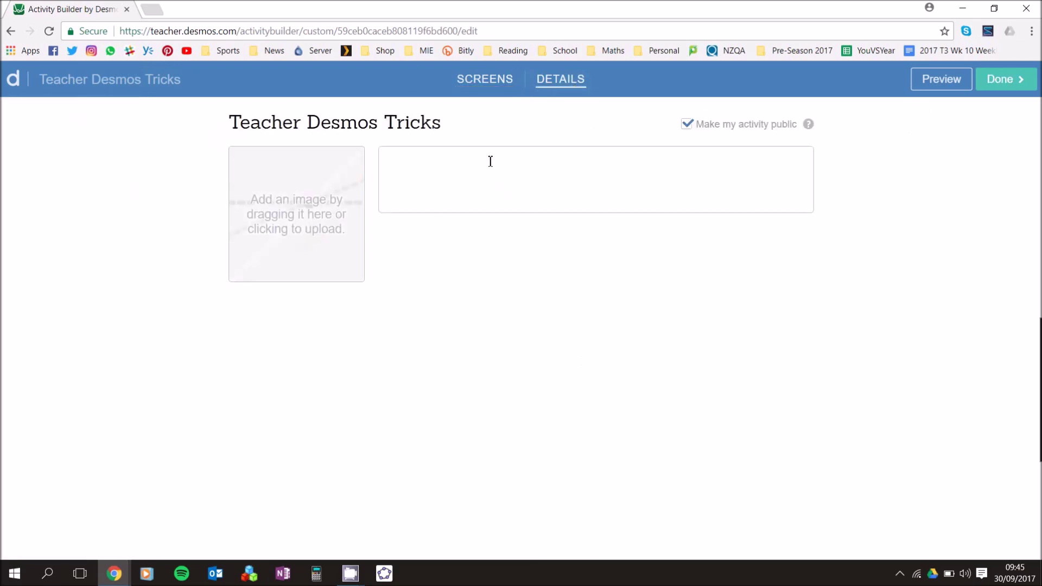
pyautogui.click(454, 168)
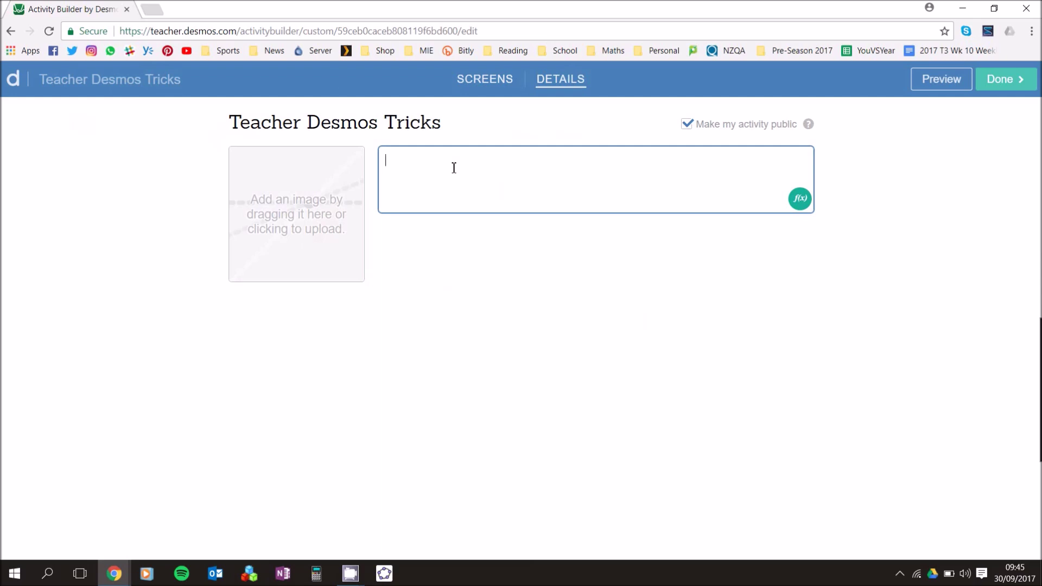
pyautogui.write('How to build custom activities in Desmos?')
pyautogui.press('BackSpace')
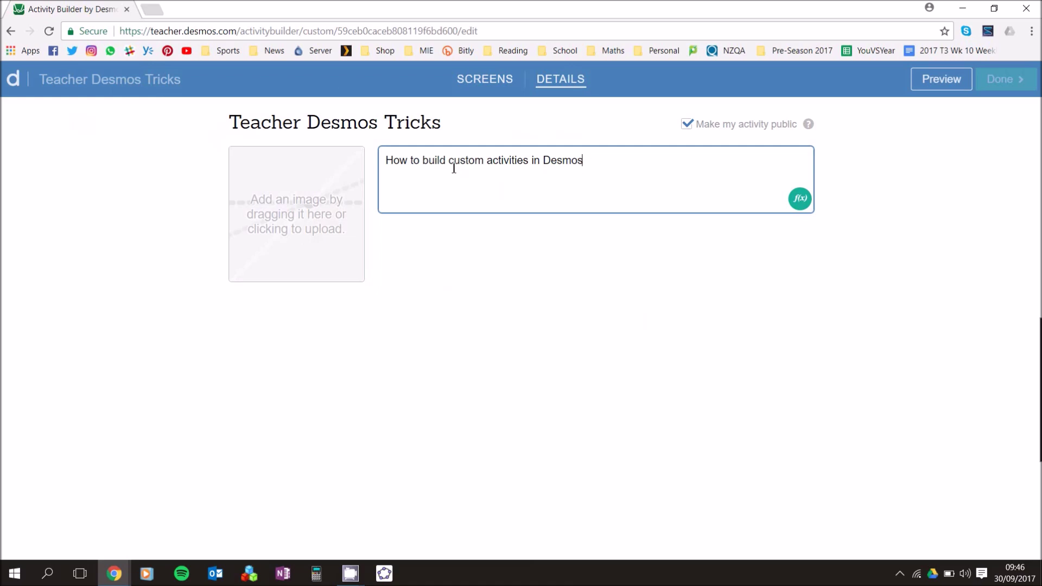
pyautogui.write('.')
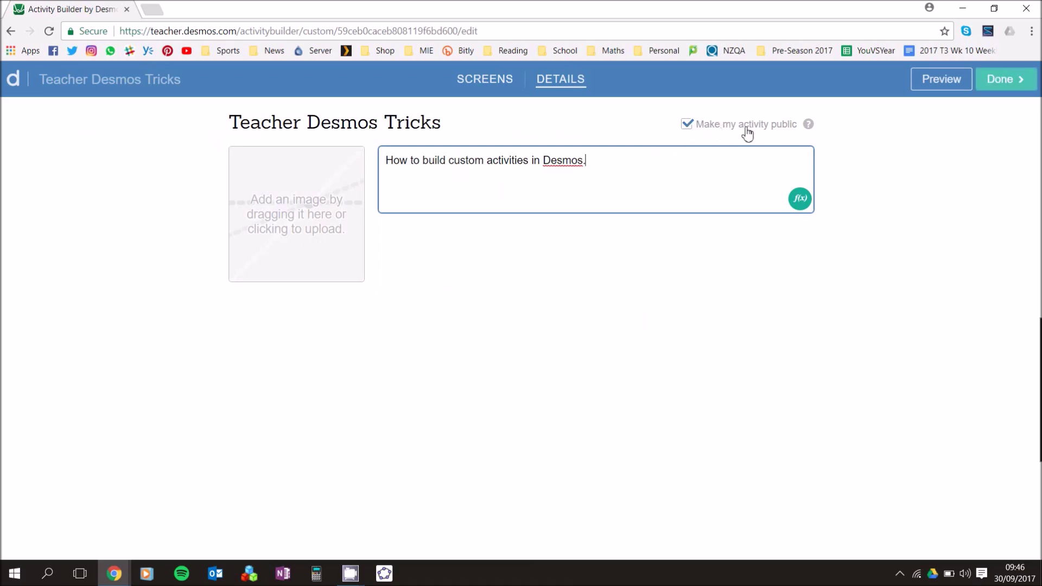
# - Toggle the activity's public sharing option off and back on
pyautogui.click(694, 126)
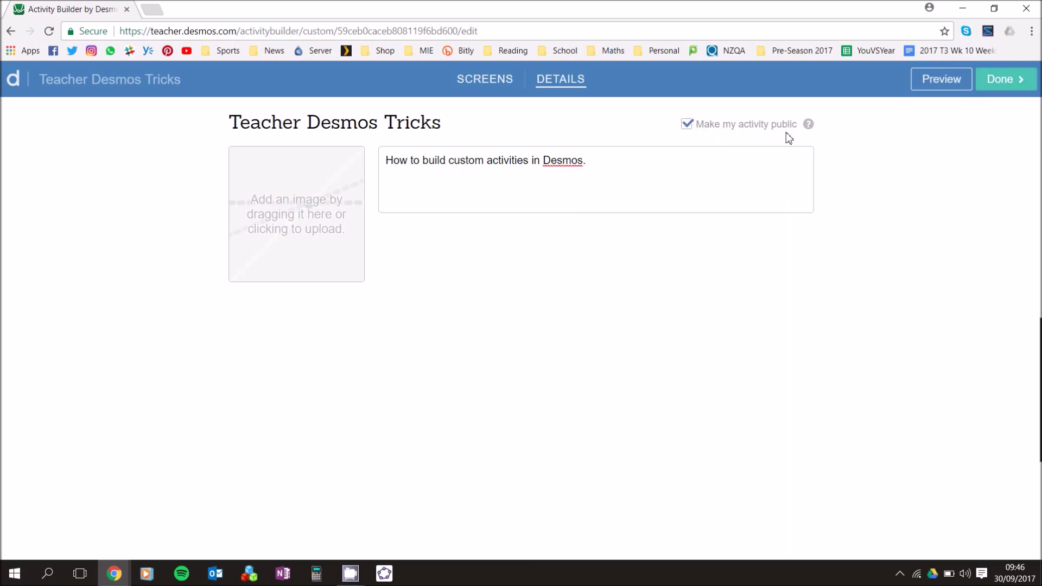
pyautogui.click(690, 131)
pyautogui.click(690, 133)
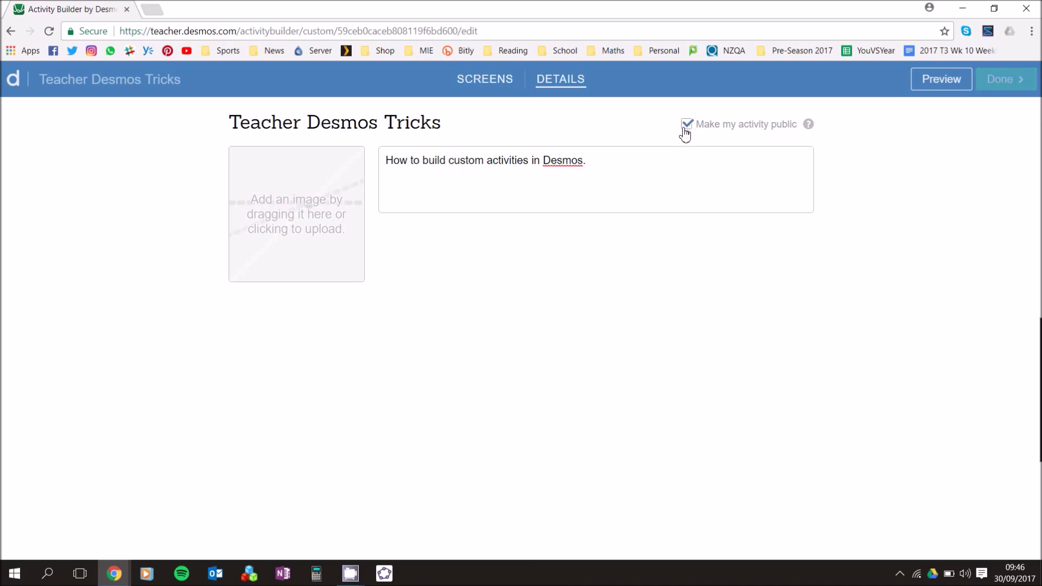
# - Return to the activity's screens and title the first one "Write an equation for the graph below"
pyautogui.click(512, 84)
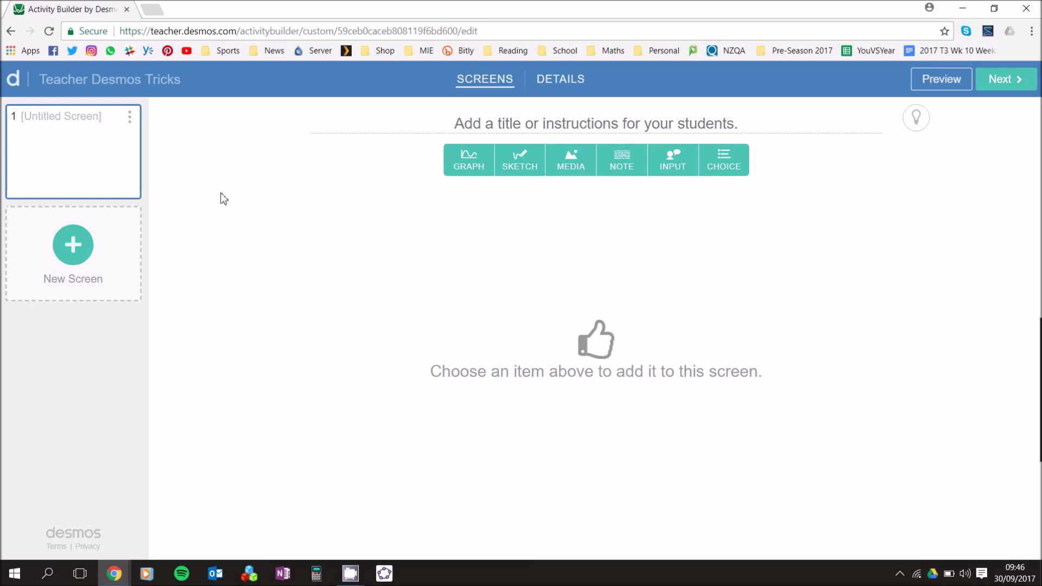
pyautogui.click(575, 124)
pyautogui.write('Write an equation for the graph below')
pyautogui.click(525, 234)
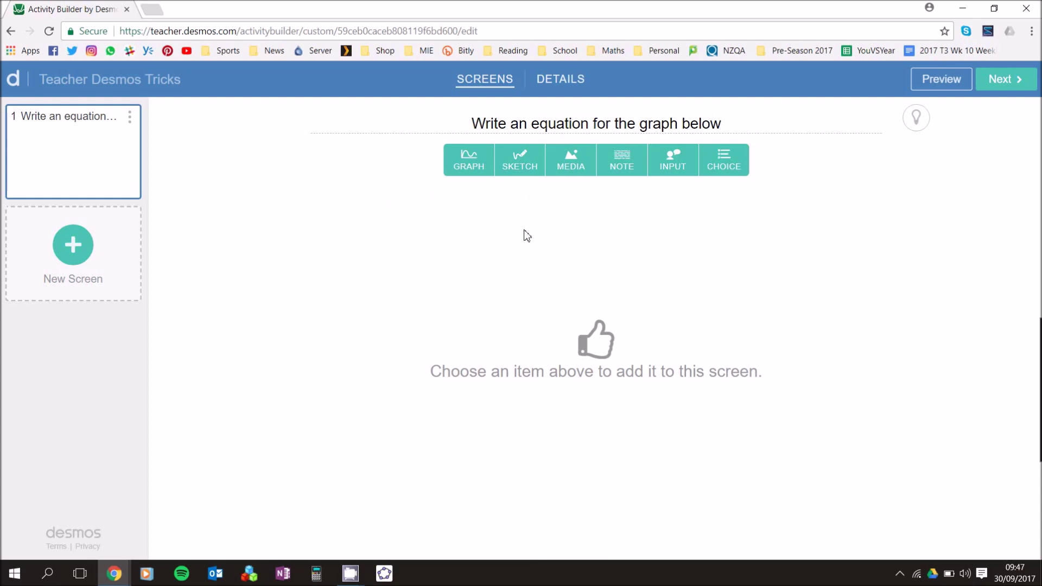
# - Add a graph to the first screen and plot the equation y = x² + 1
pyautogui.click(468, 162)
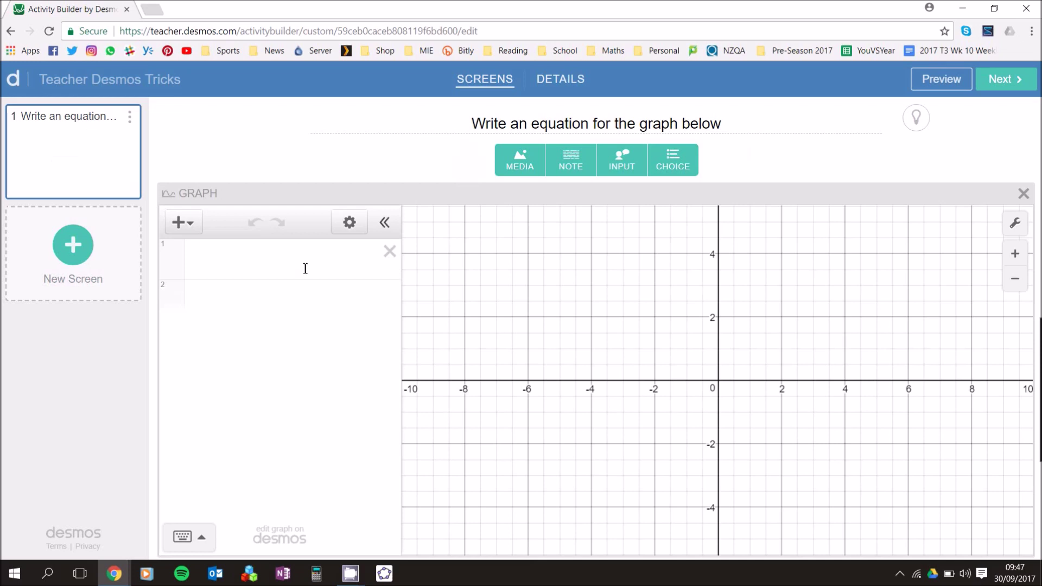
pyautogui.click(284, 259)
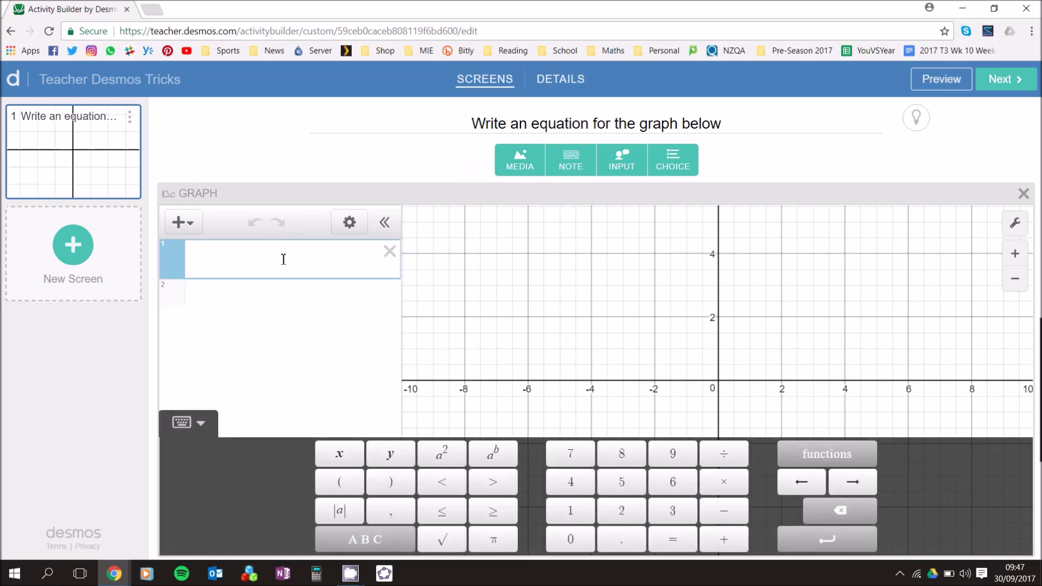
pyautogui.write('y=')
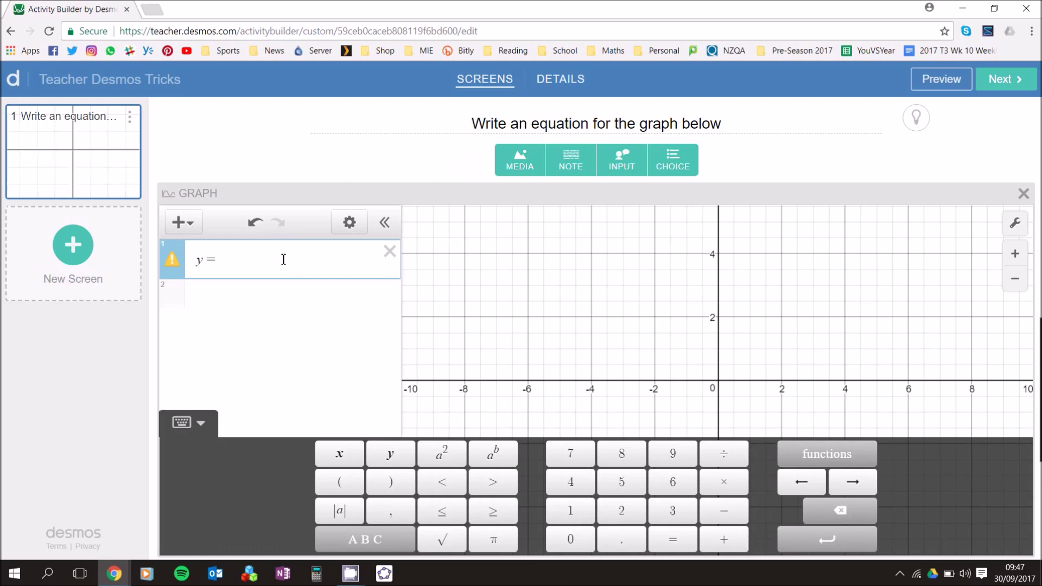
pyautogui.write('x^2')
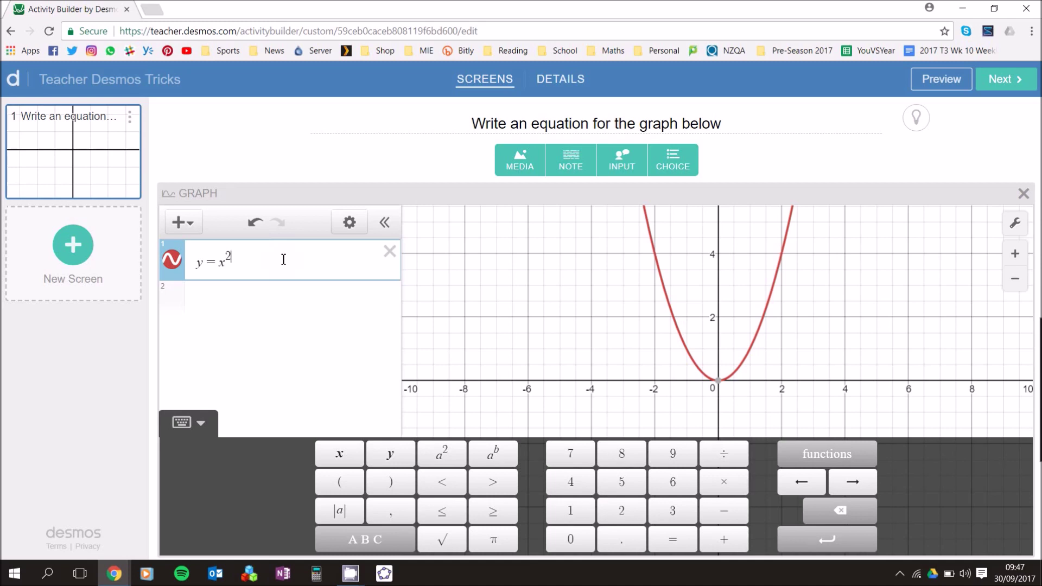
pyautogui.click(245, 270)
pyautogui.write('+1')
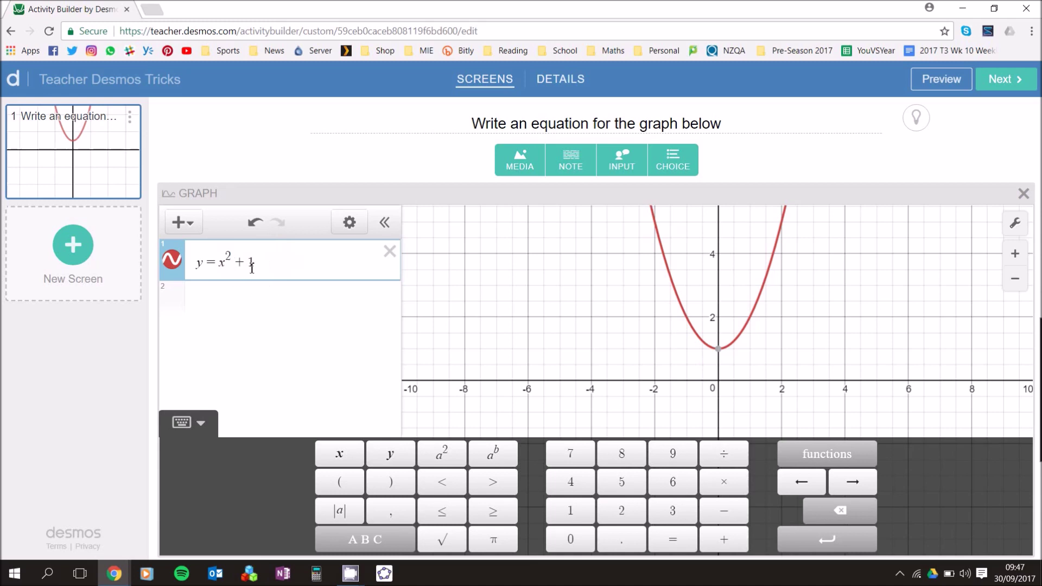
# - Put the equation y = x² + 1 inside a new folder that is hidden from students
pyautogui.click(190, 224)
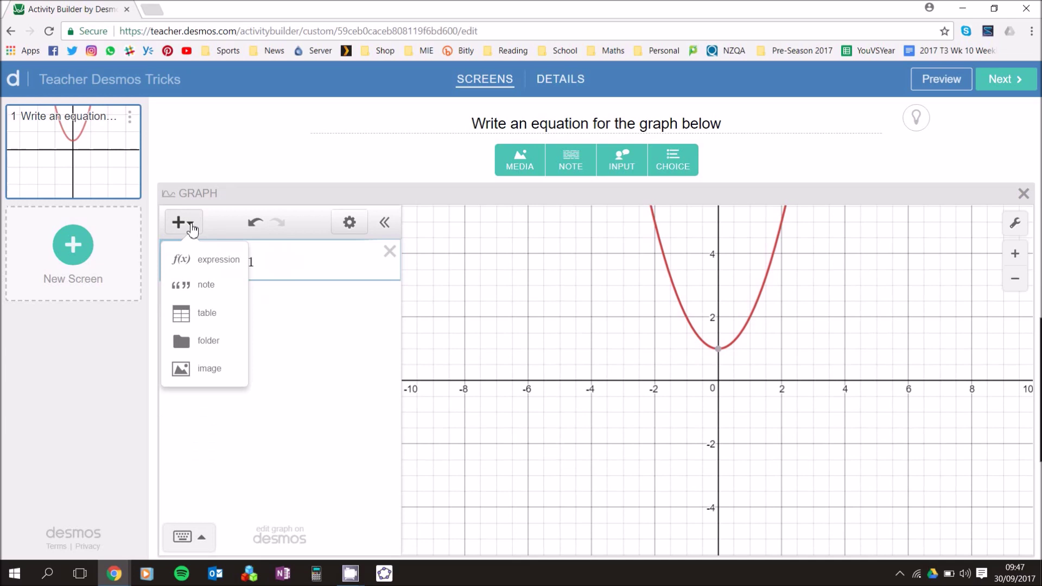
pyautogui.click(211, 349)
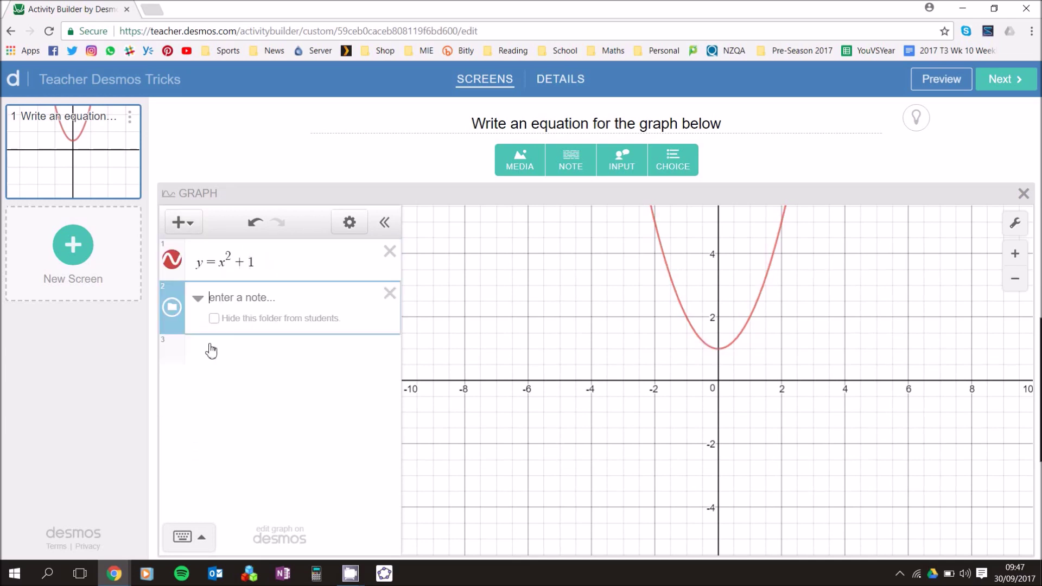
pyautogui.moveTo(175, 291); pyautogui.dragTo(174, 256)
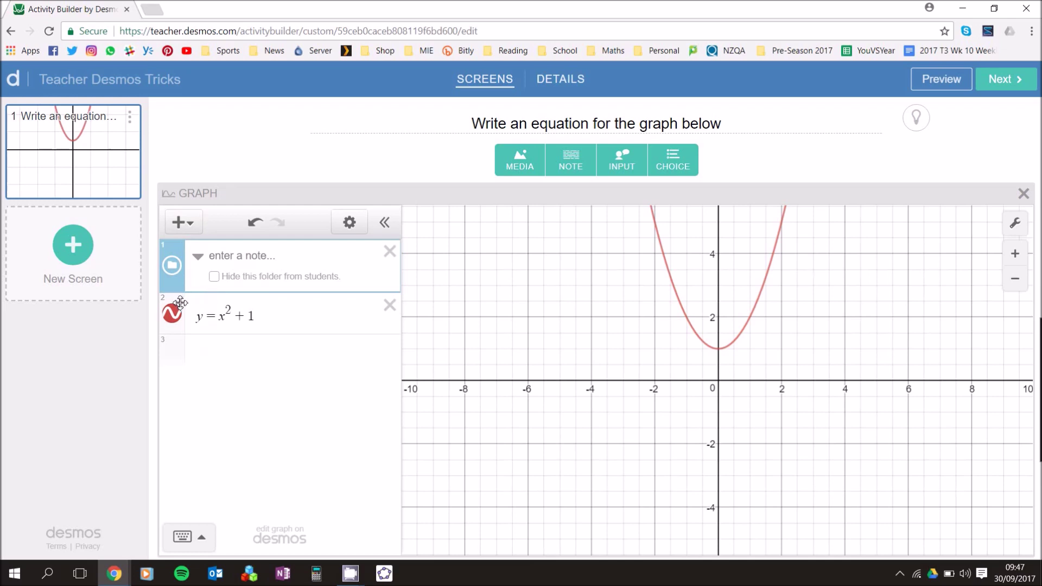
pyautogui.moveTo(180, 303)
pyautogui.mouseDown()
pyautogui.moveTo(196, 305)
pyautogui.moveTo(181, 301)
pyautogui.mouseUp()
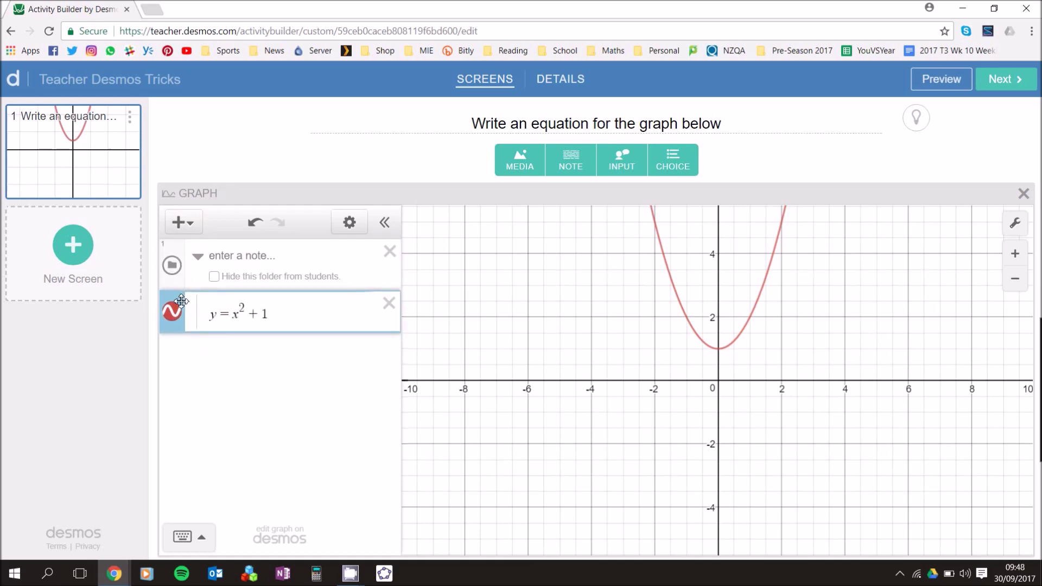
pyautogui.moveTo(181, 301); pyautogui.dragTo(173, 297)
pyautogui.moveTo(190, 300); pyautogui.dragTo(158, 294)
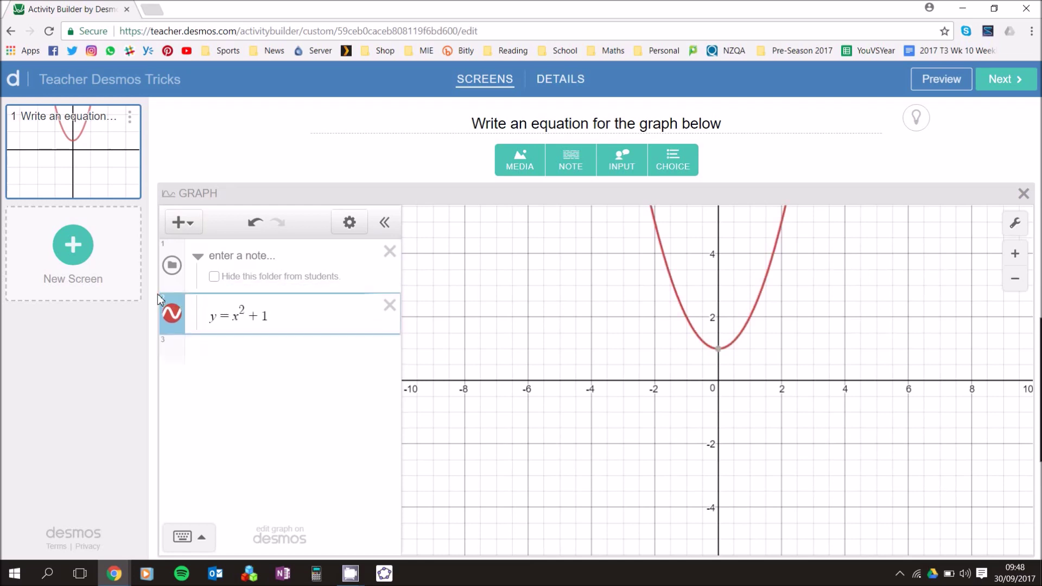
pyautogui.click(213, 277)
# - Preview the screen as a student, test the equation y = x², then remove it and close the preview
pyautogui.click(951, 85)
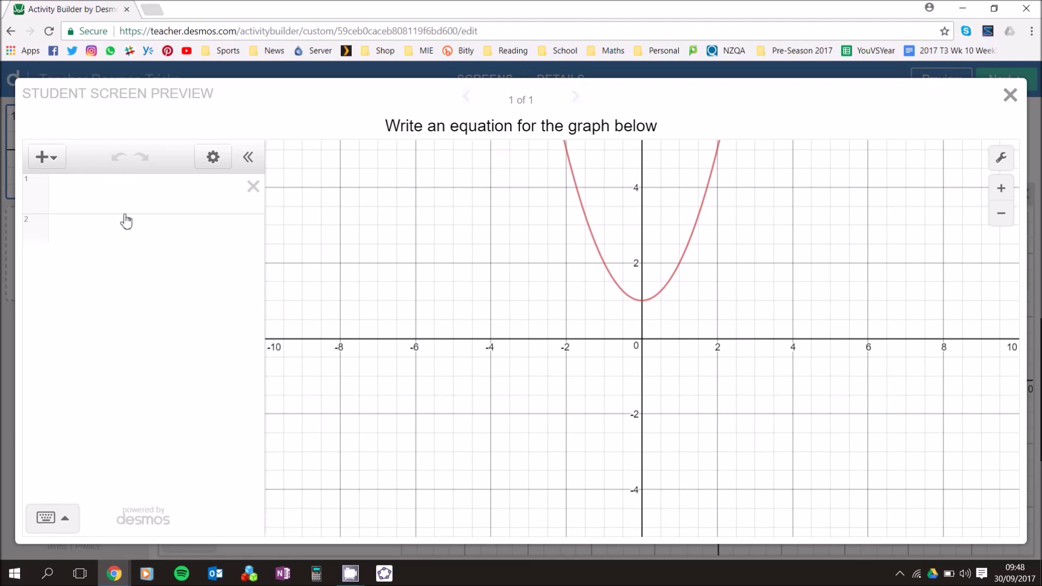
pyautogui.click(121, 194)
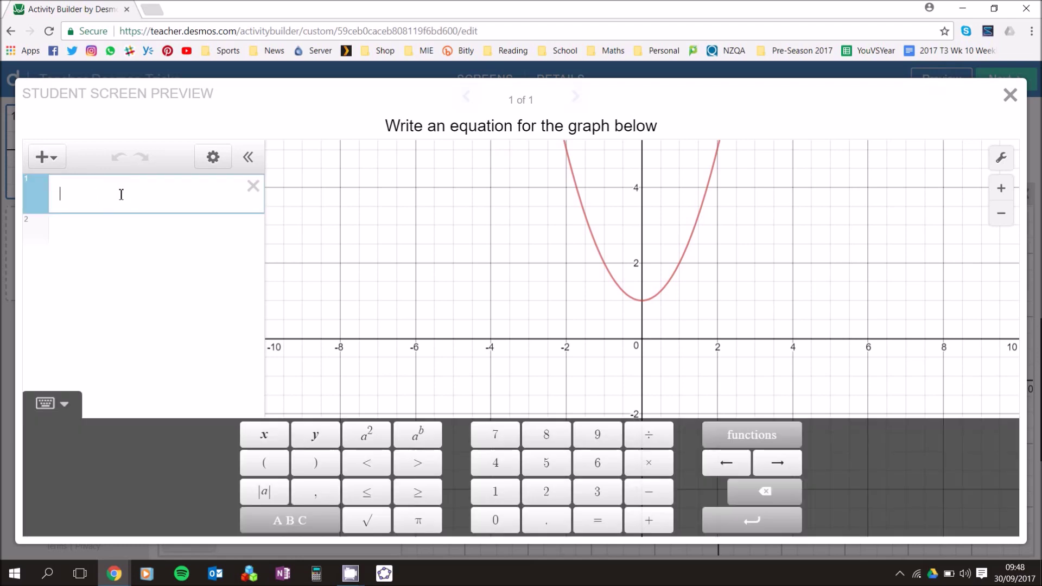
pyautogui.write('y=x^2')
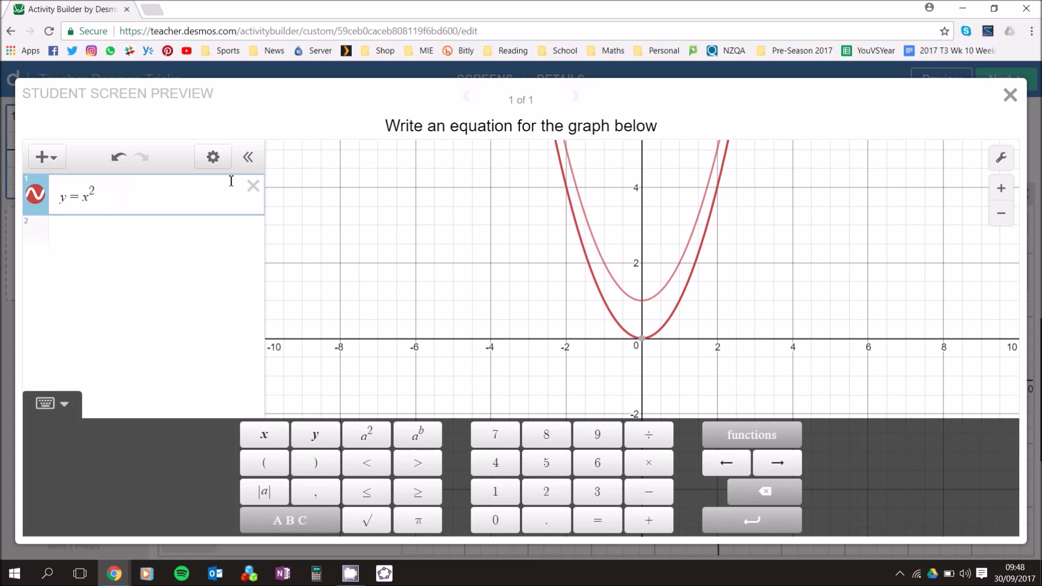
pyautogui.click(253, 191)
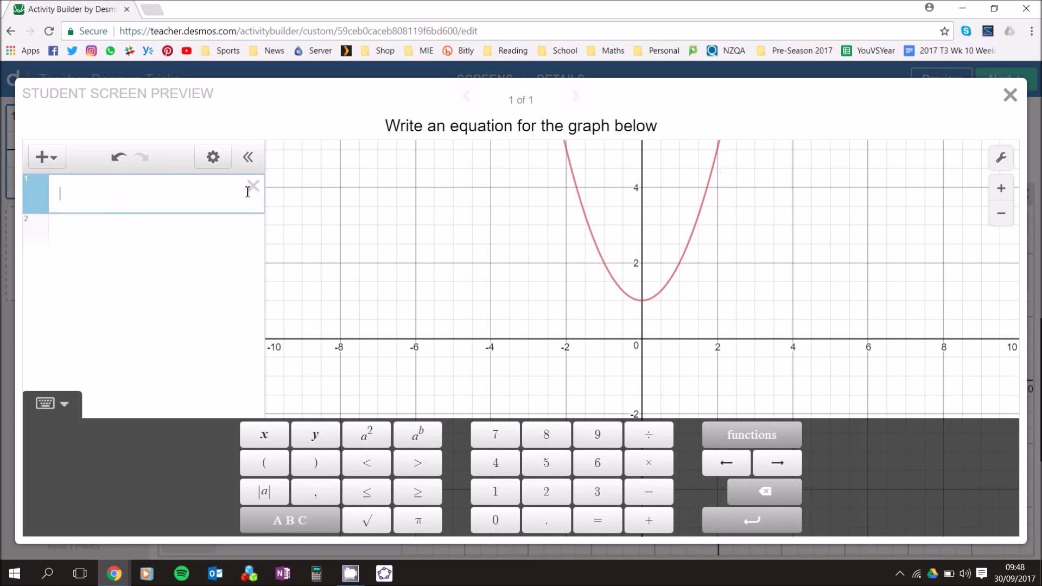
pyautogui.click(1014, 97)
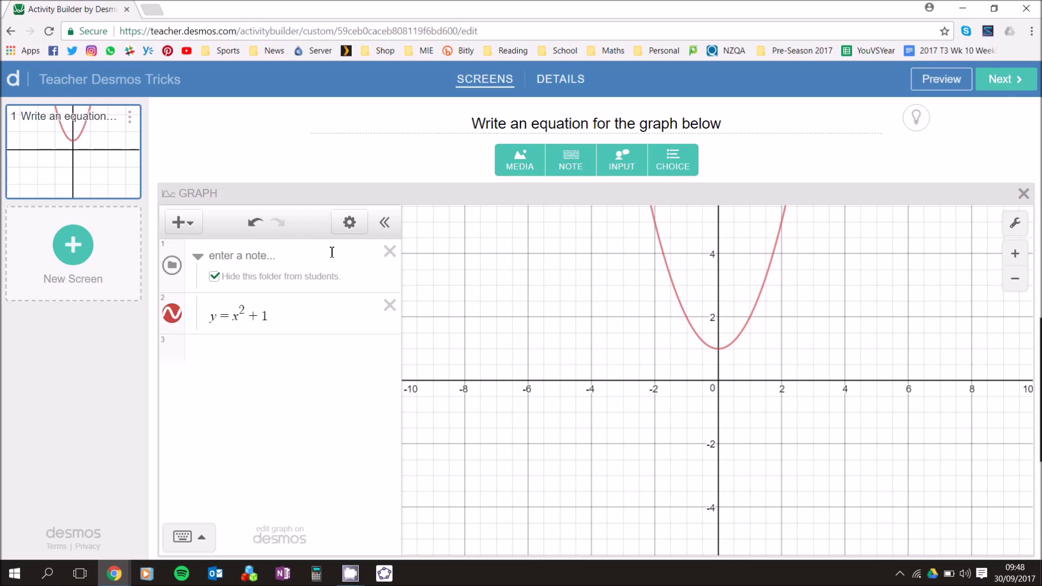
# - Change the curve of y = x² + 1 to a dotted line style in blue
pyautogui.click(349, 222)
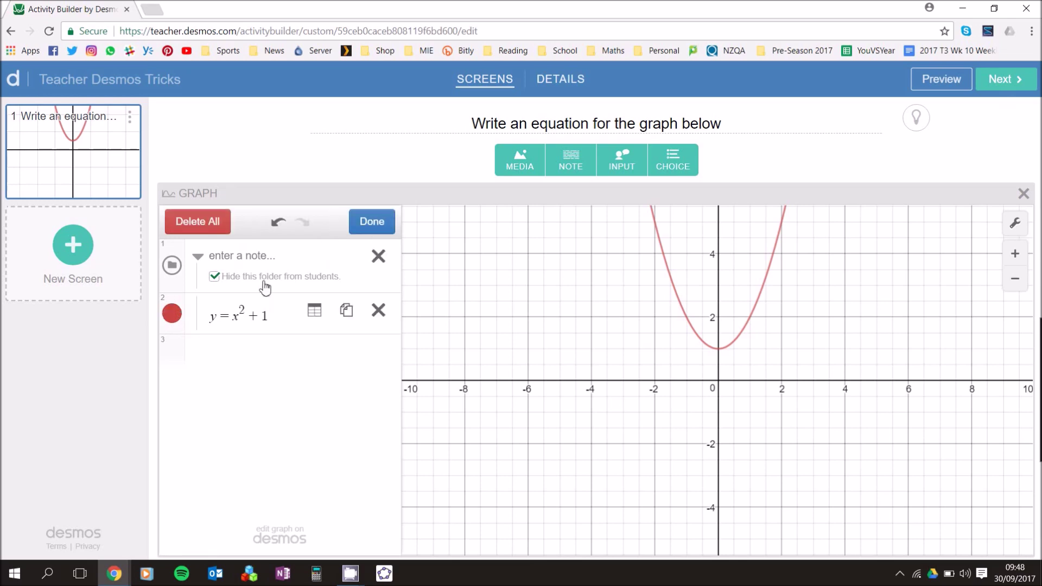
pyautogui.click(172, 313)
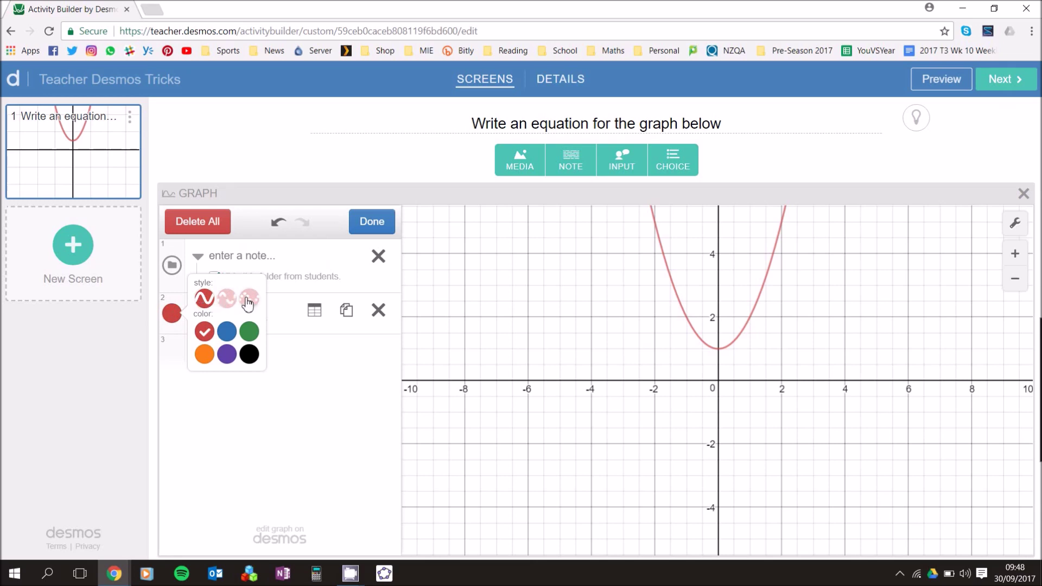
pyautogui.click(227, 301)
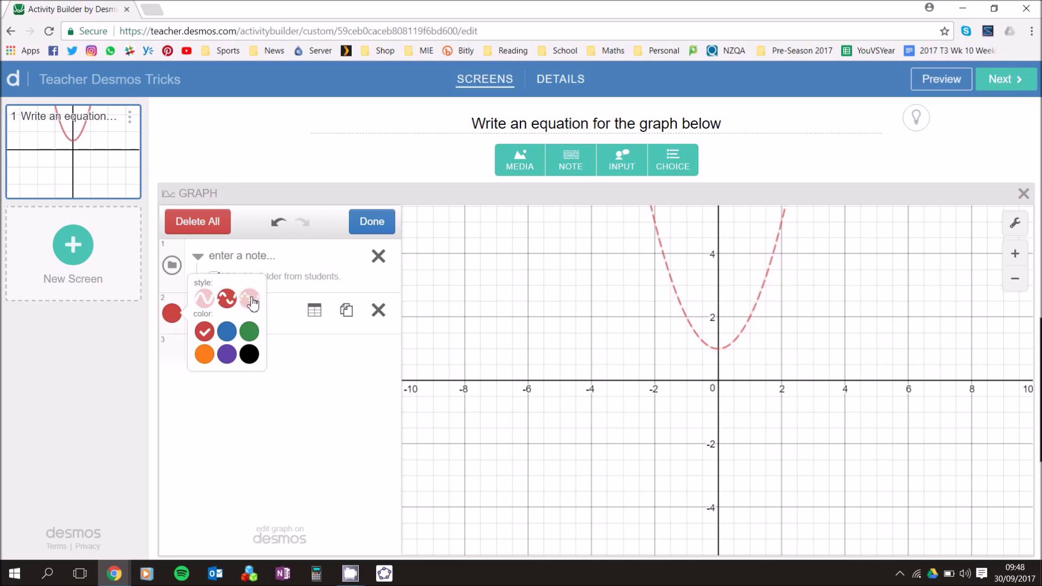
pyautogui.click(251, 302)
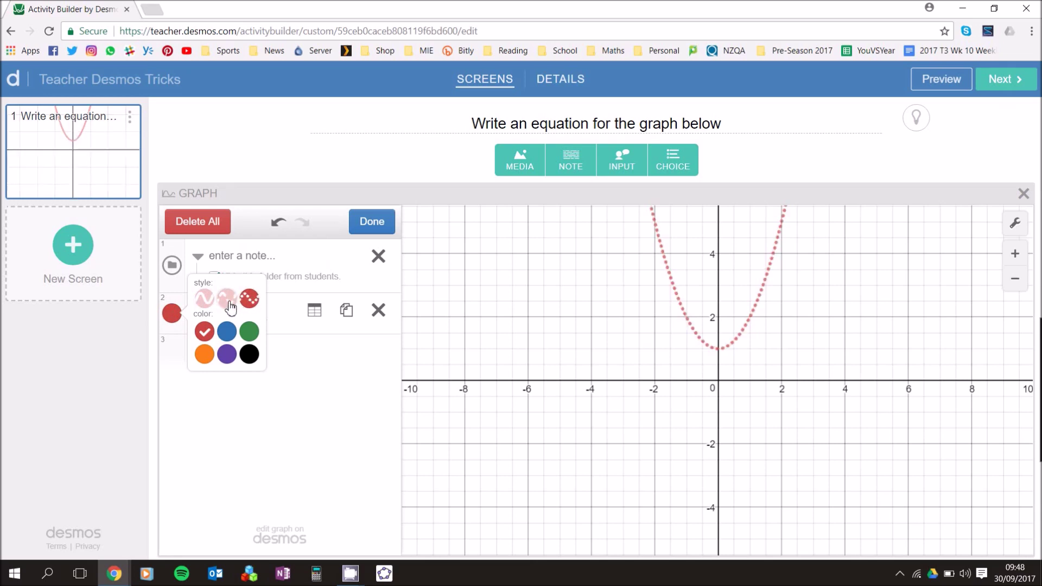
pyautogui.click(228, 303)
pyautogui.click(250, 299)
pyautogui.click(227, 331)
pyautogui.click(369, 222)
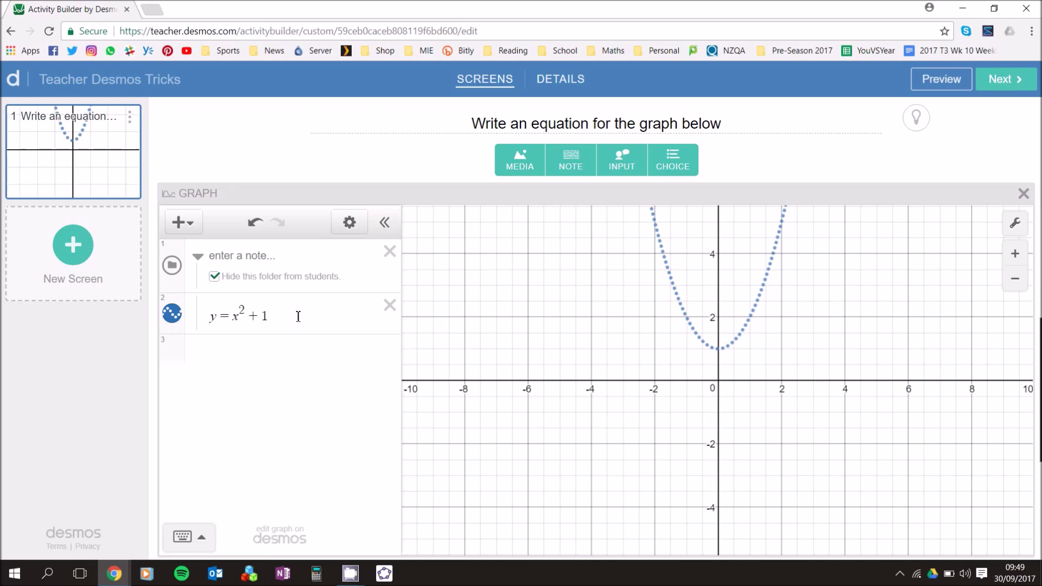
# - Preview the first screen as a student, test the equation y = x² + 1 against the dotted curve, and close the preview
pyautogui.click(937, 87)
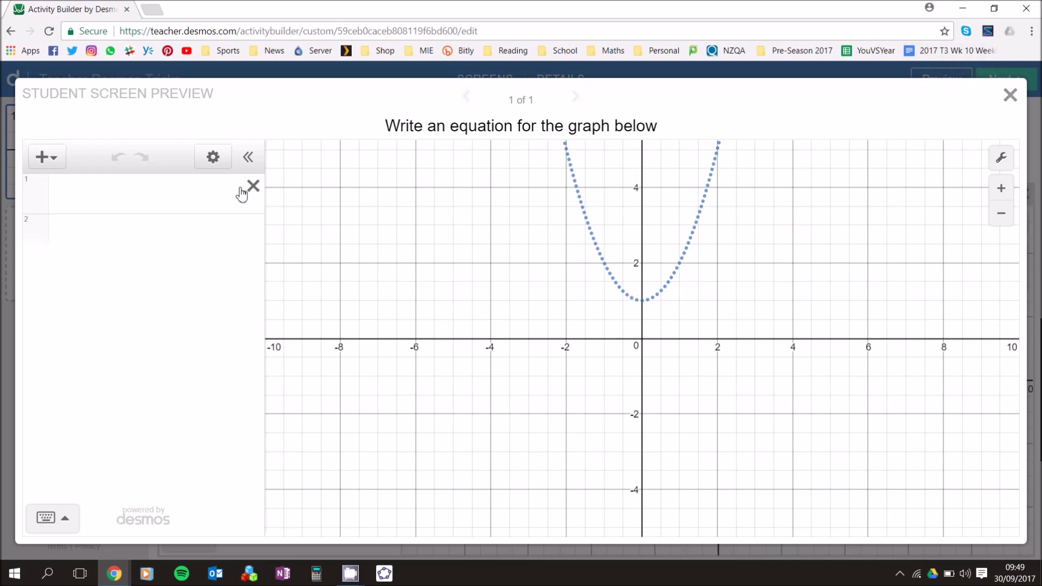
pyautogui.click(163, 190)
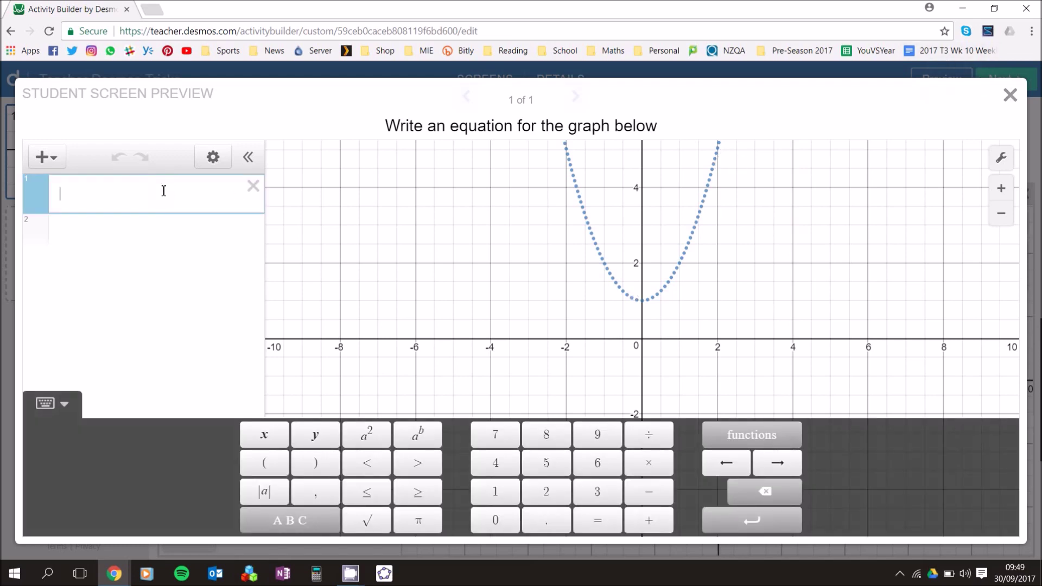
pyautogui.write('y=x^2')
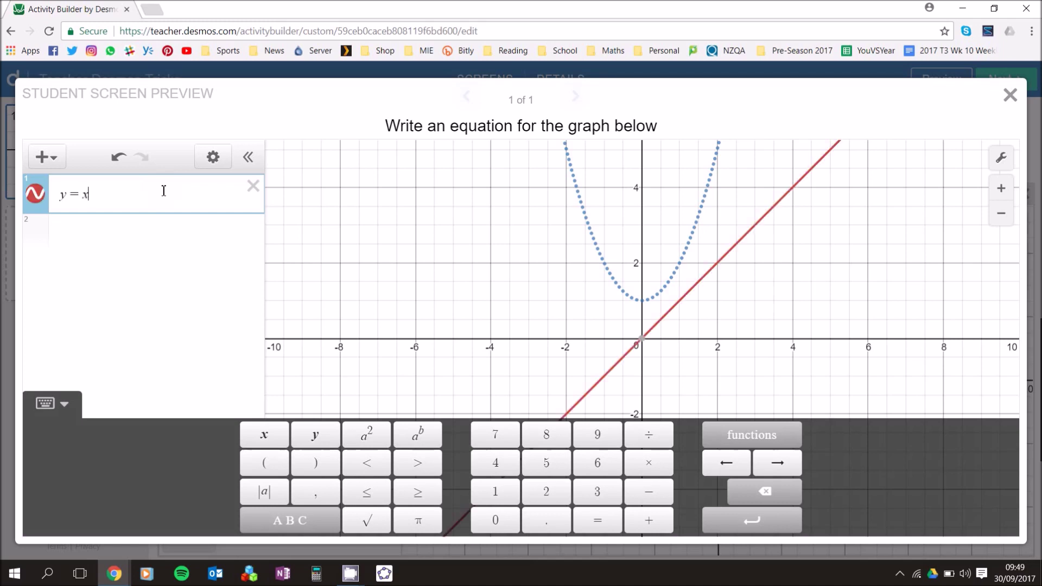
pyautogui.press('Right')
pyautogui.write('+1')
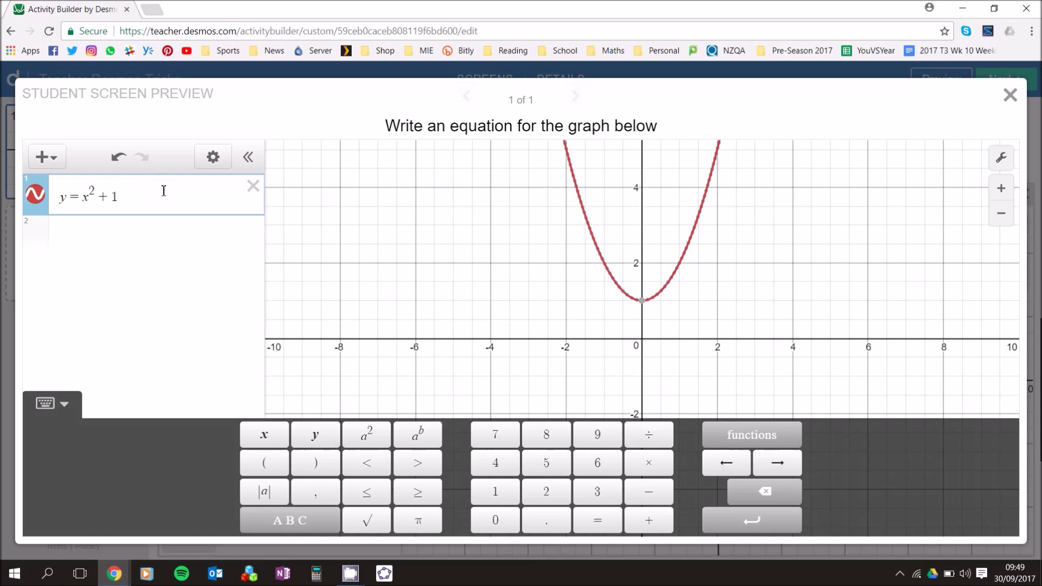
pyautogui.click(1009, 95)
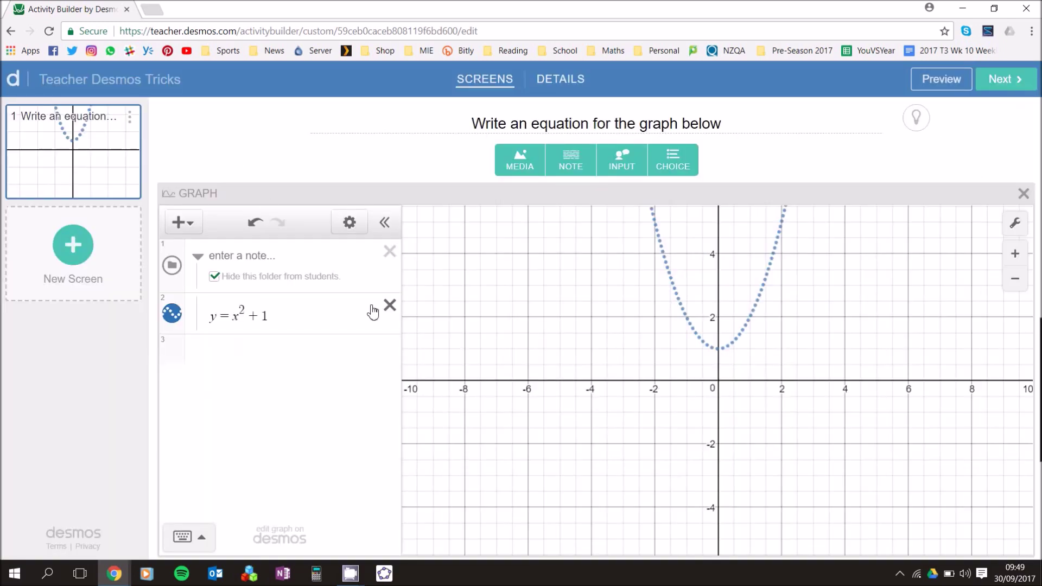
# - Add a second screen containing a sketch with the Editable Graph background
pyautogui.click(79, 257)
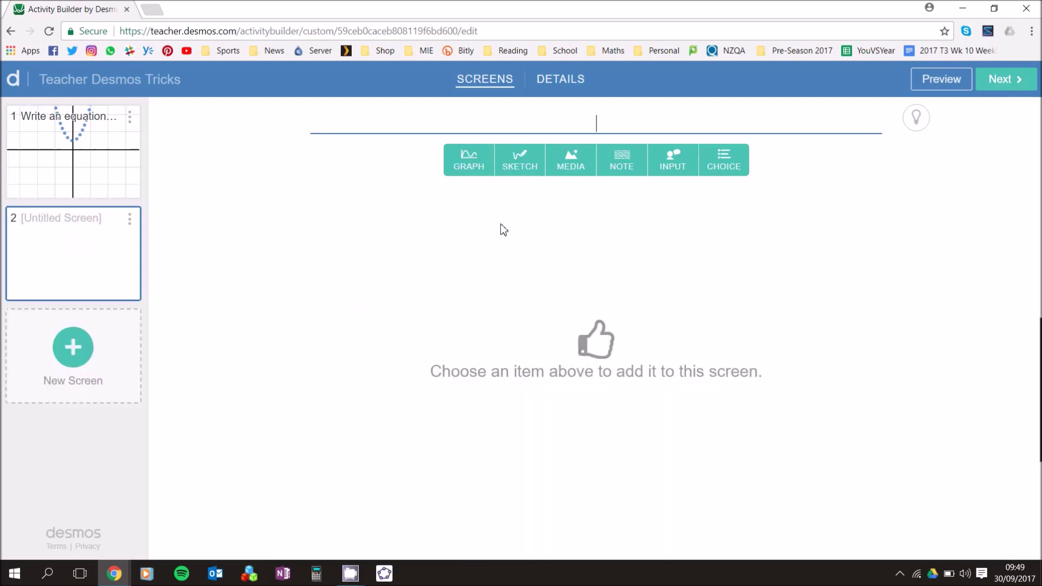
pyautogui.click(524, 165)
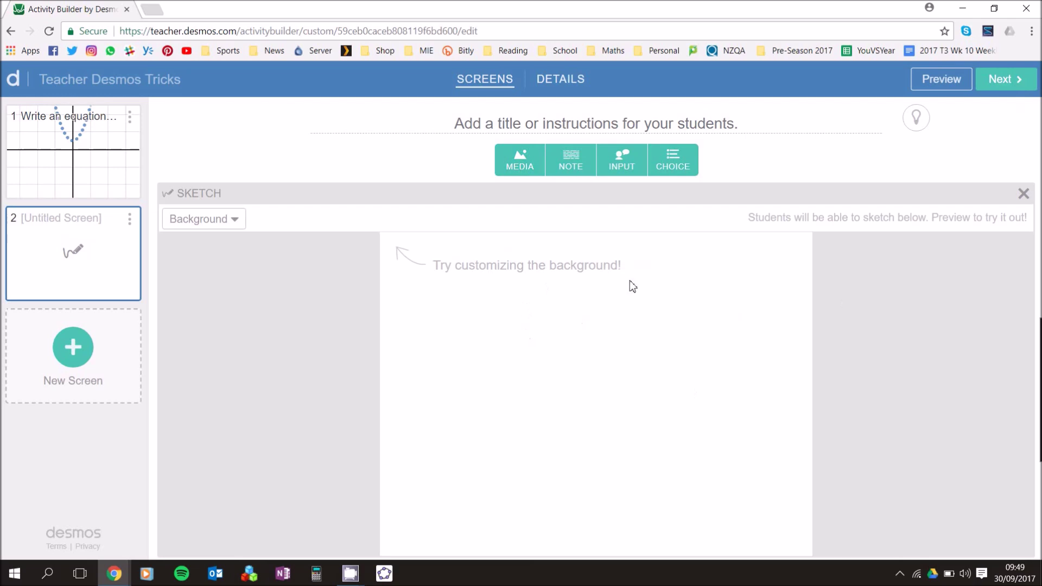
pyautogui.click(234, 221)
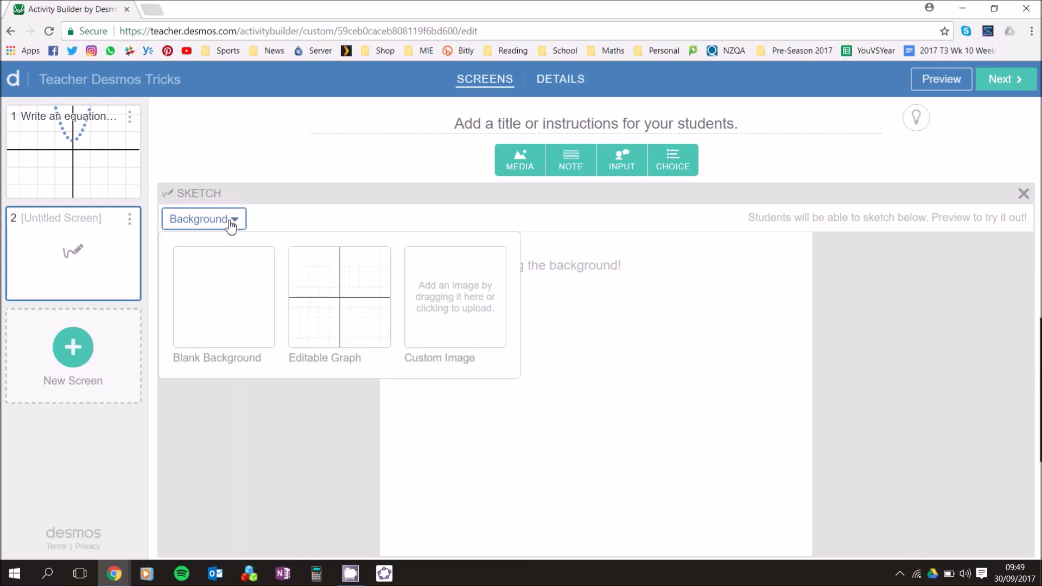
pyautogui.click(232, 223)
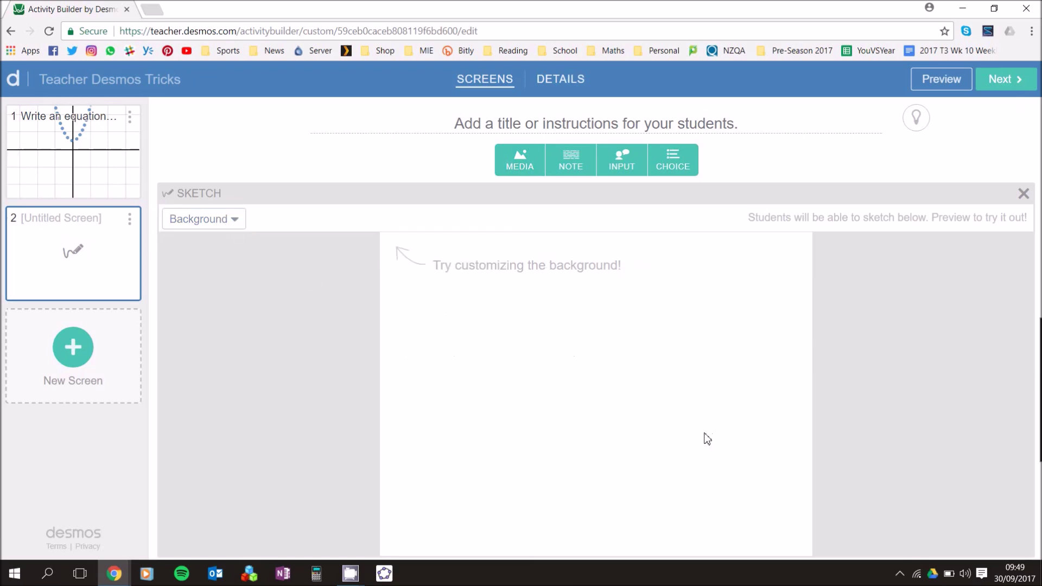
pyautogui.click(232, 223)
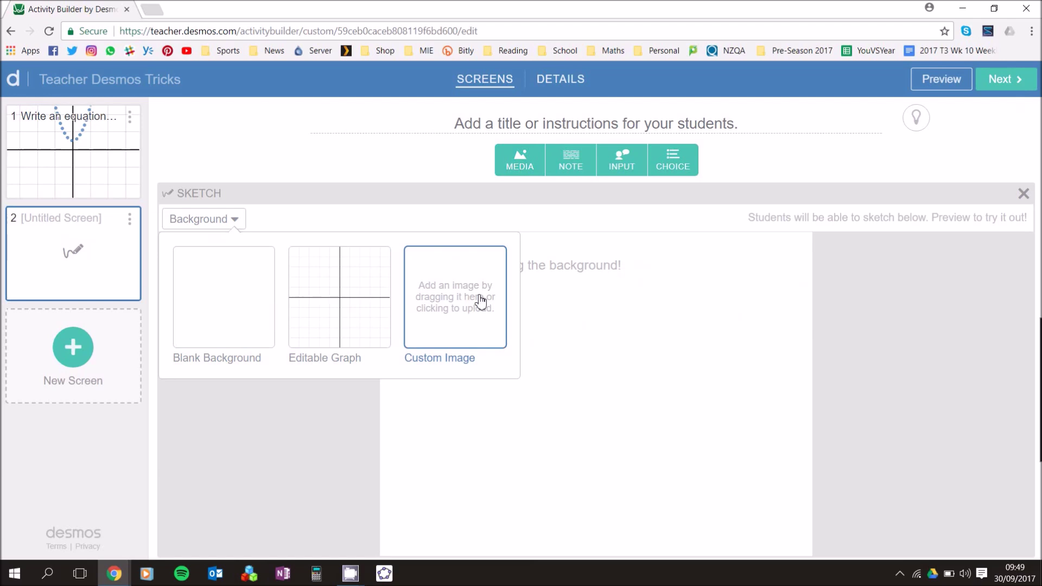
pyautogui.click(353, 310)
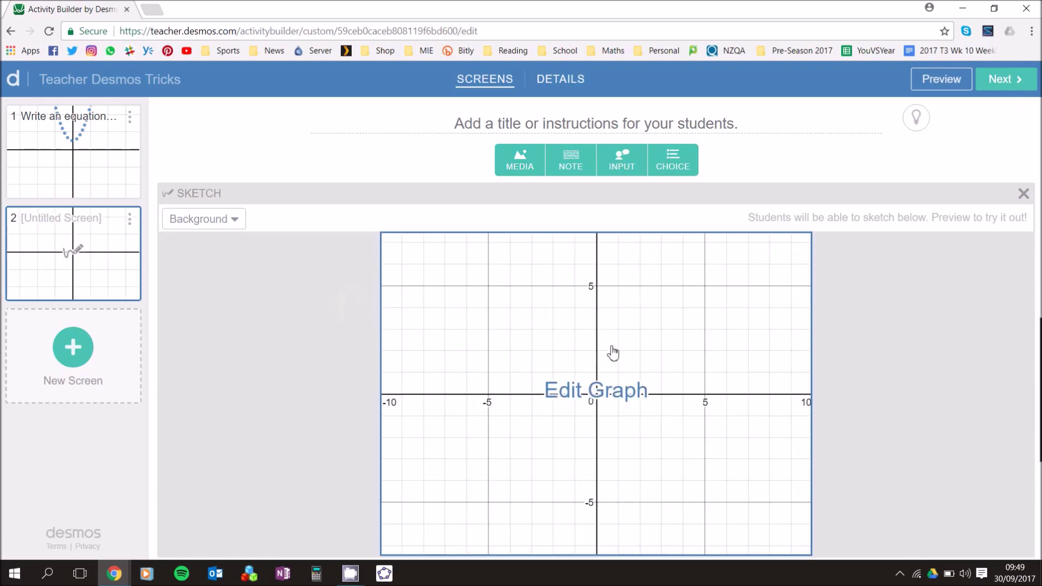
# - Preview the second screen as a student, try out a straight line and several freehand pencil strokes, and close the preview
pyautogui.click(930, 82)
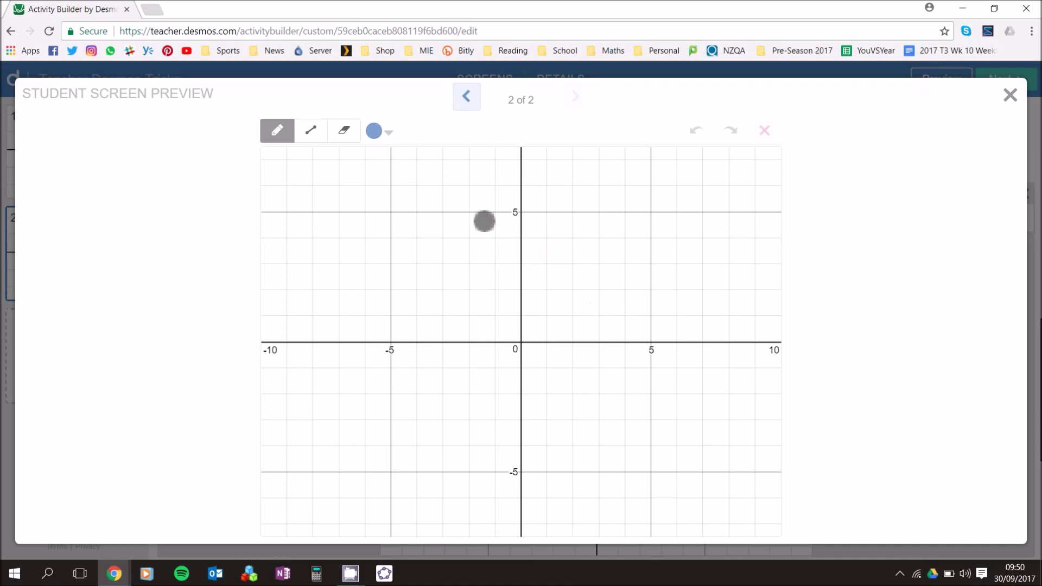
pyautogui.click(305, 132)
pyautogui.moveTo(404, 309); pyautogui.dragTo(547, 245)
pyautogui.click(277, 130)
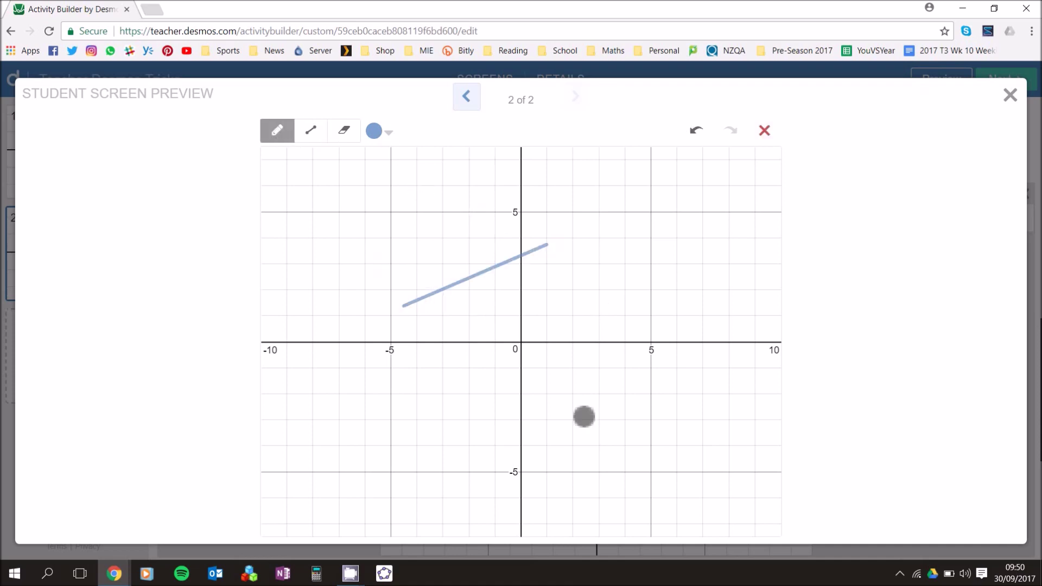
pyautogui.moveTo(543, 363); pyautogui.dragTo(558, 324)
pyautogui.moveTo(458, 344); pyautogui.dragTo(564, 401)
pyautogui.moveTo(647, 372); pyautogui.dragTo(508, 442)
pyautogui.moveTo(276, 348); pyautogui.dragTo(339, 399)
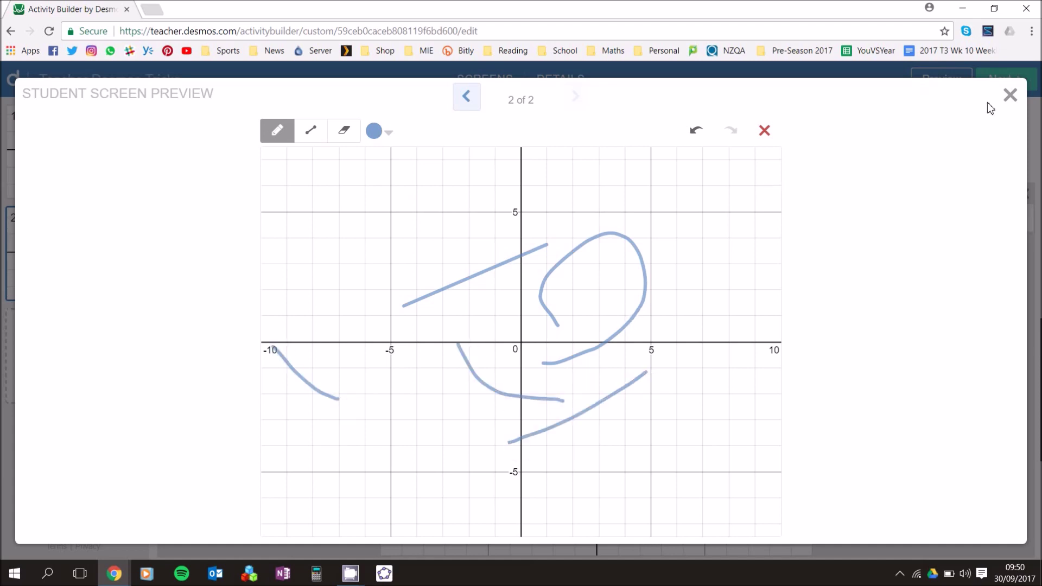
pyautogui.click(1009, 95)
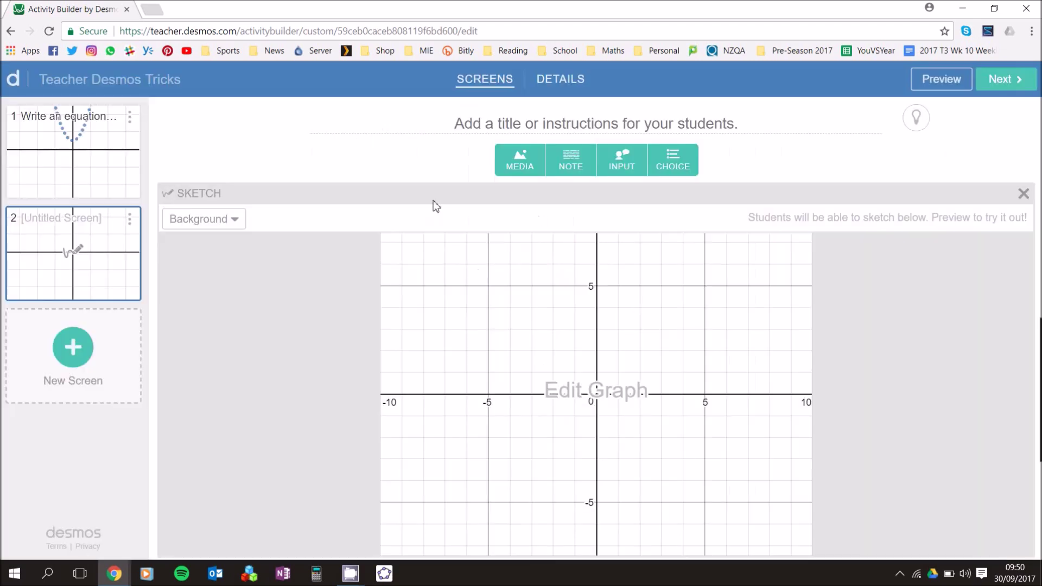
# - Title the second screen "Draw a line connecting (0,5) & (3,-1)"
pyautogui.click(603, 133)
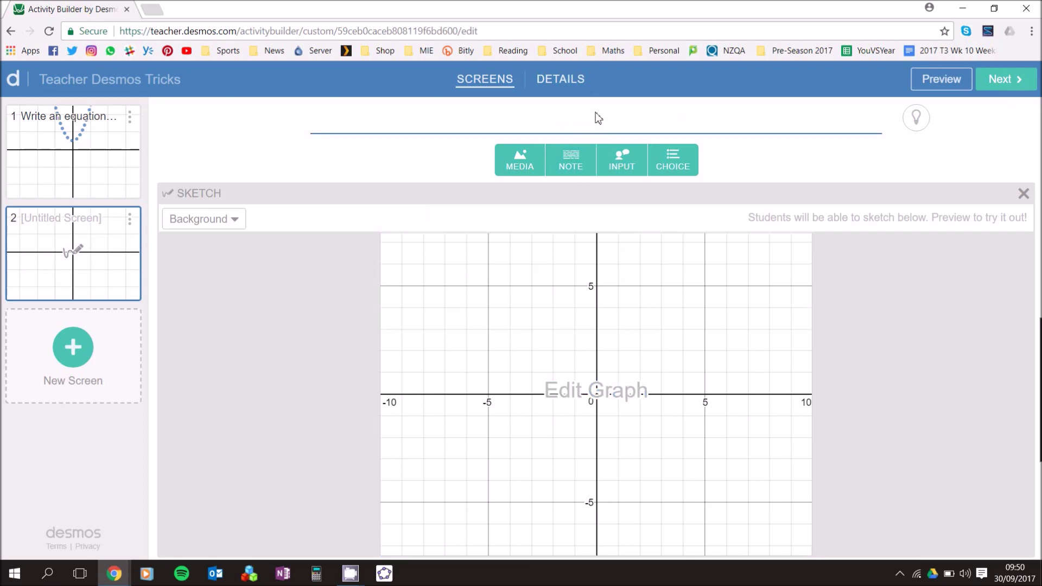
pyautogui.write('Draw a line connecting (0,5) & (3,-1)')
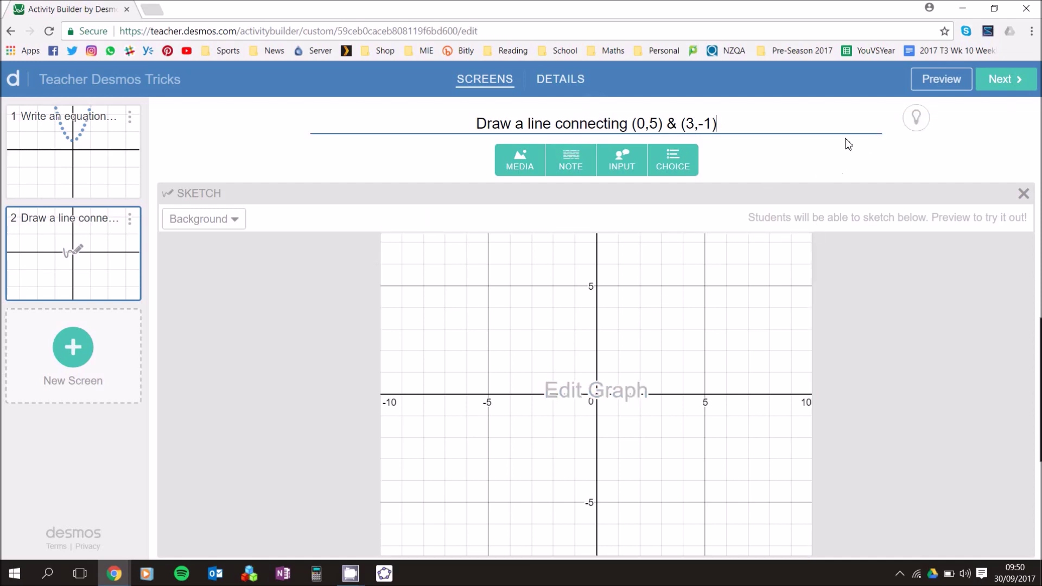
# - Preview the sketch screen, mark the points (0,5) and (3,-1), connect them with a straight line, and close the preview
pyautogui.click(951, 85)
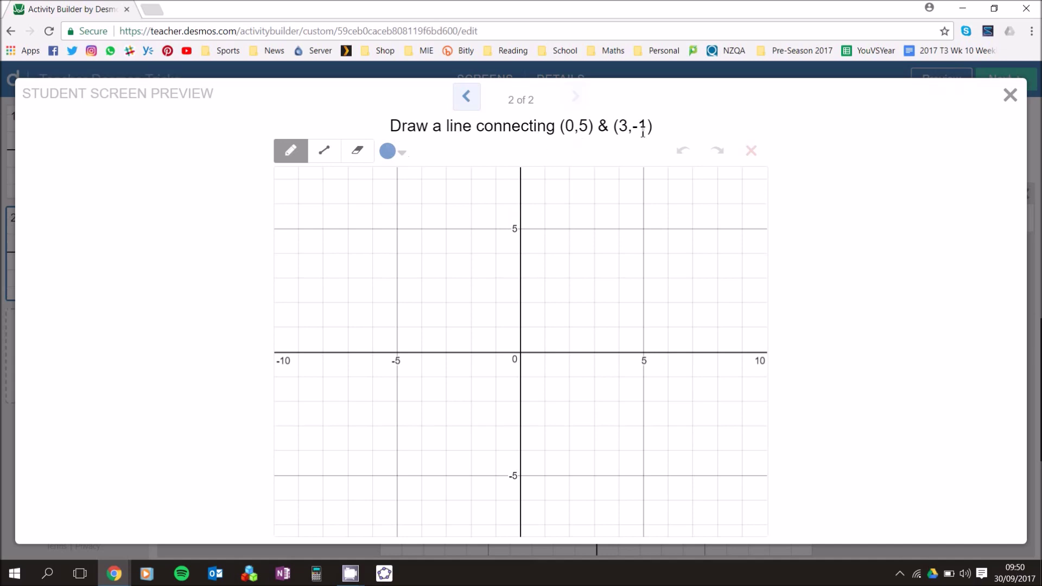
pyautogui.click(325, 152)
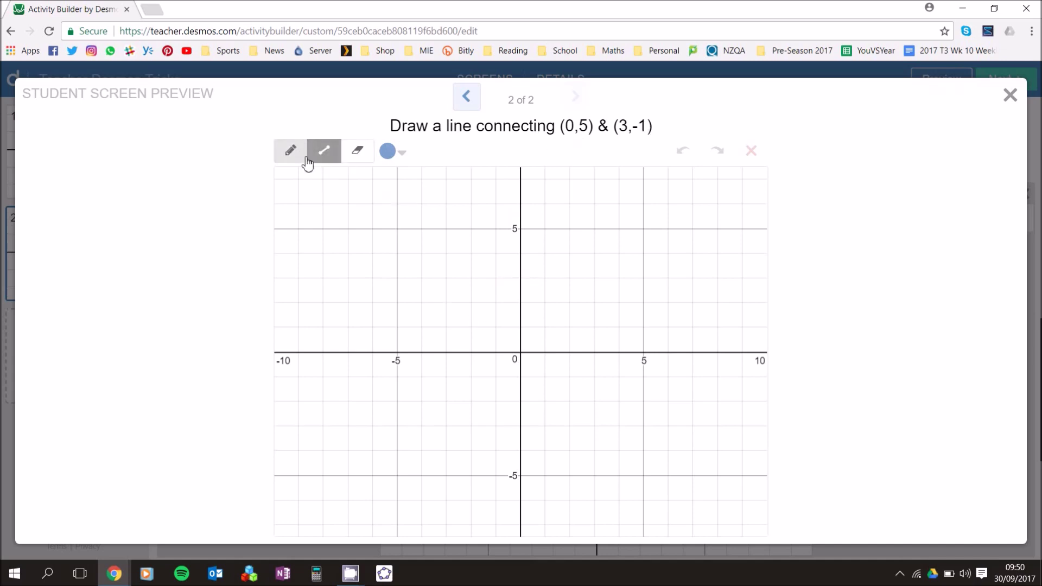
pyautogui.click(291, 152)
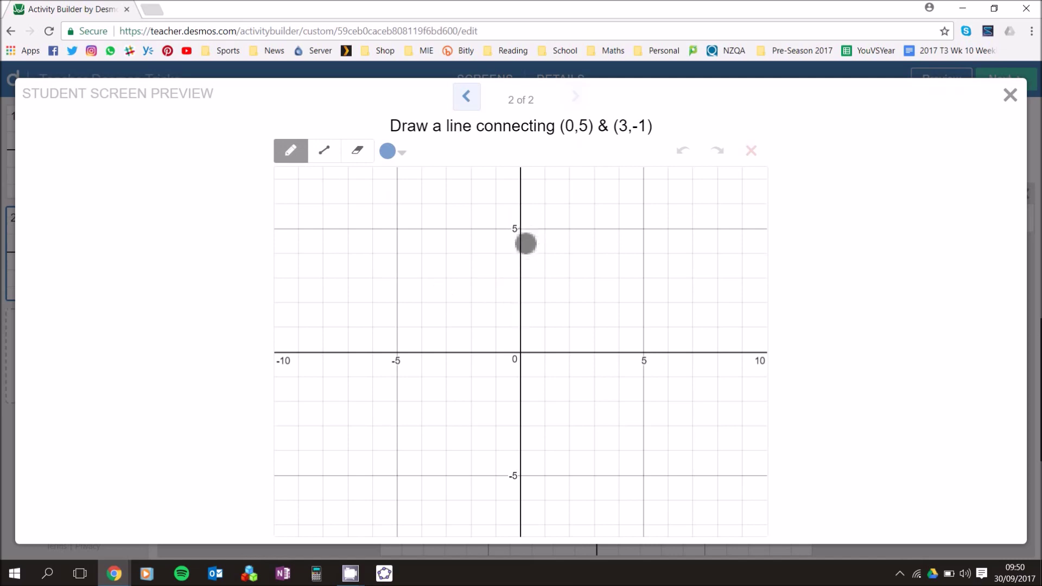
pyautogui.click(518, 229)
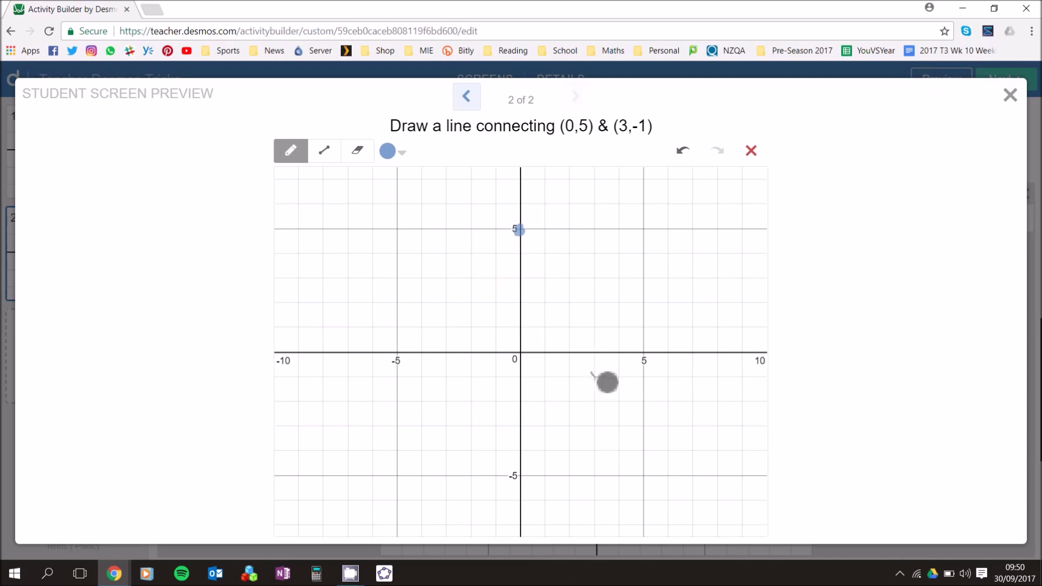
pyautogui.click(595, 374)
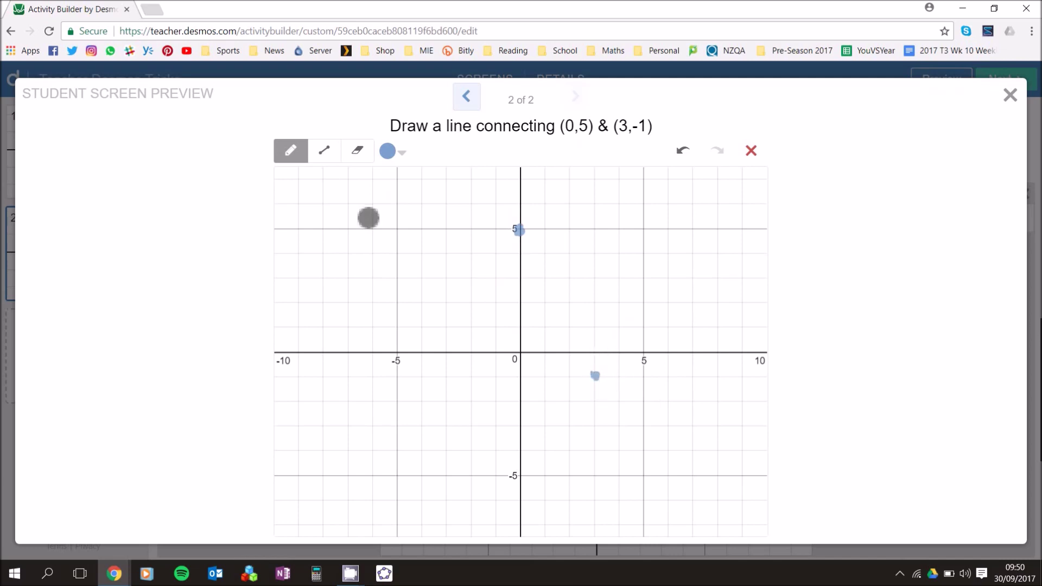
pyautogui.click(325, 150)
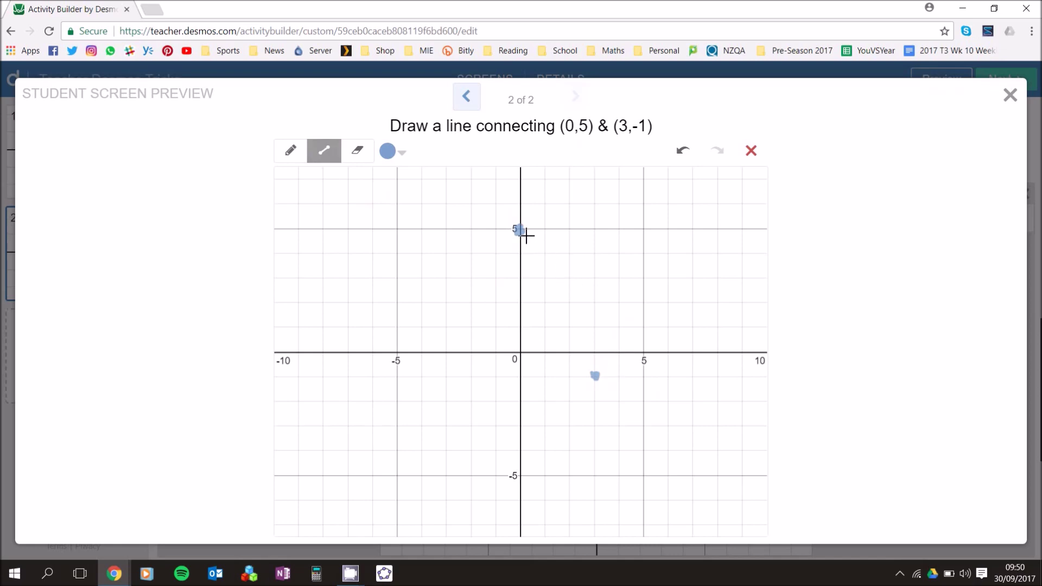
pyautogui.moveTo(544, 261); pyautogui.dragTo(596, 376)
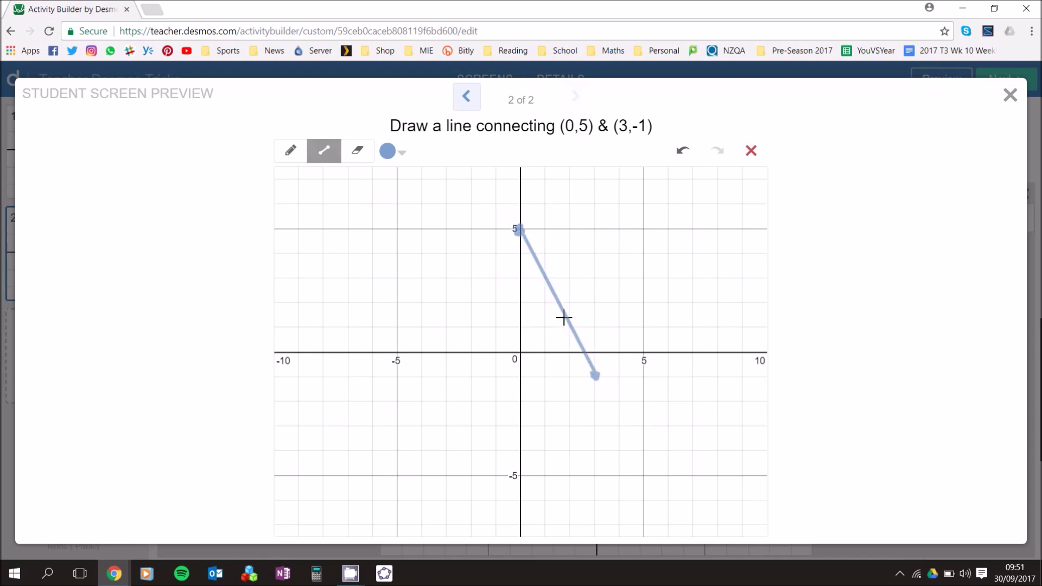
pyautogui.click(1010, 95)
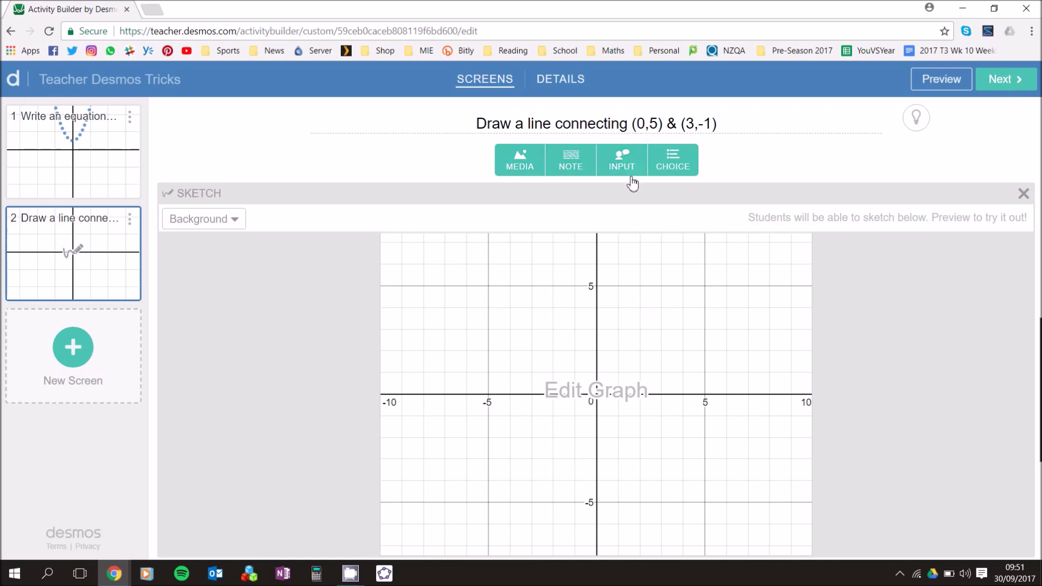
# - Add a third screen with a note reading "What is the co-efficient of x²", entering x² as a math expression
pyautogui.click(74, 348)
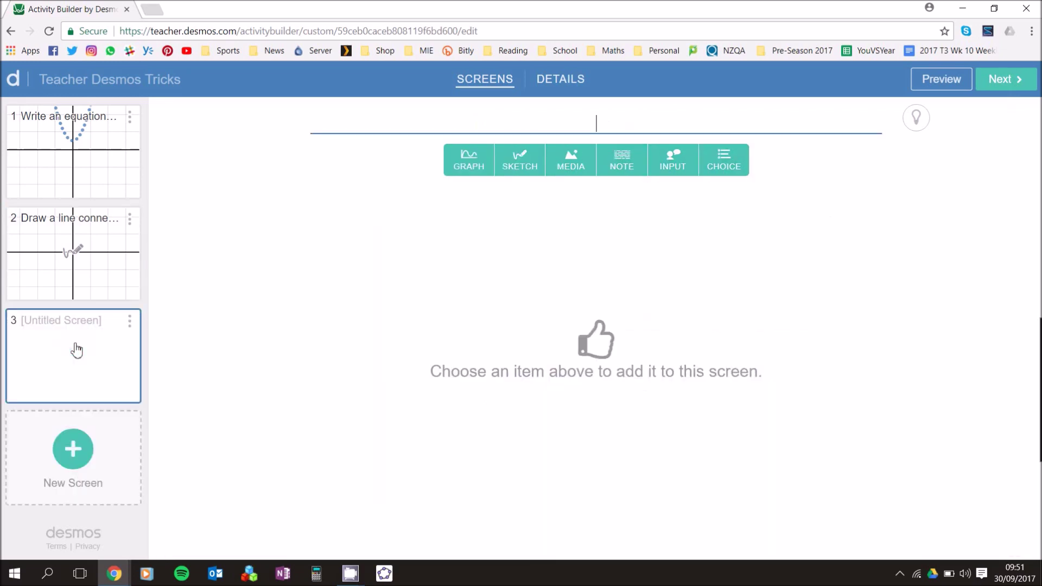
pyautogui.click(627, 166)
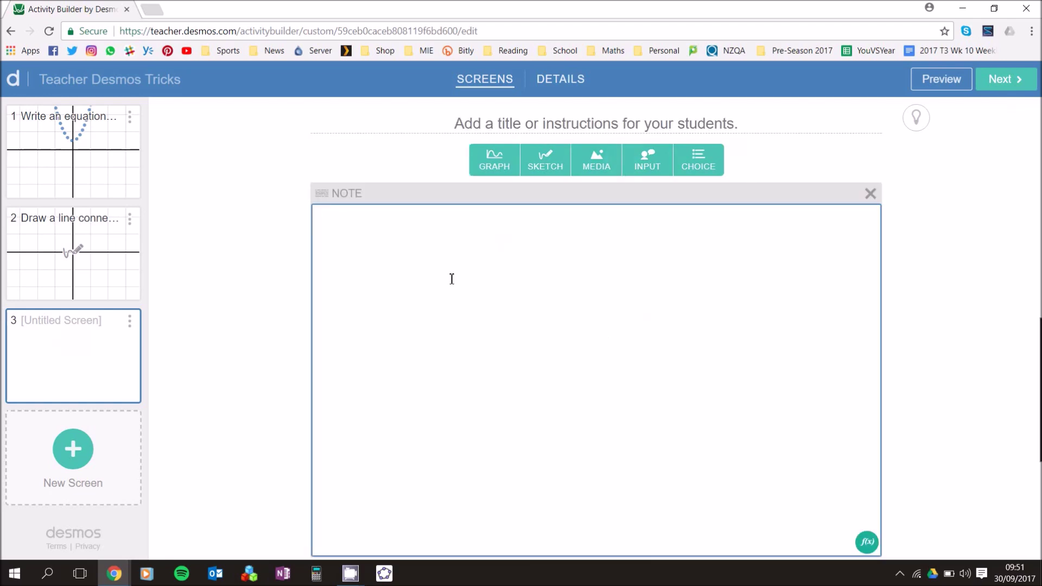
pyautogui.write('What is the co-efficient of x^2')
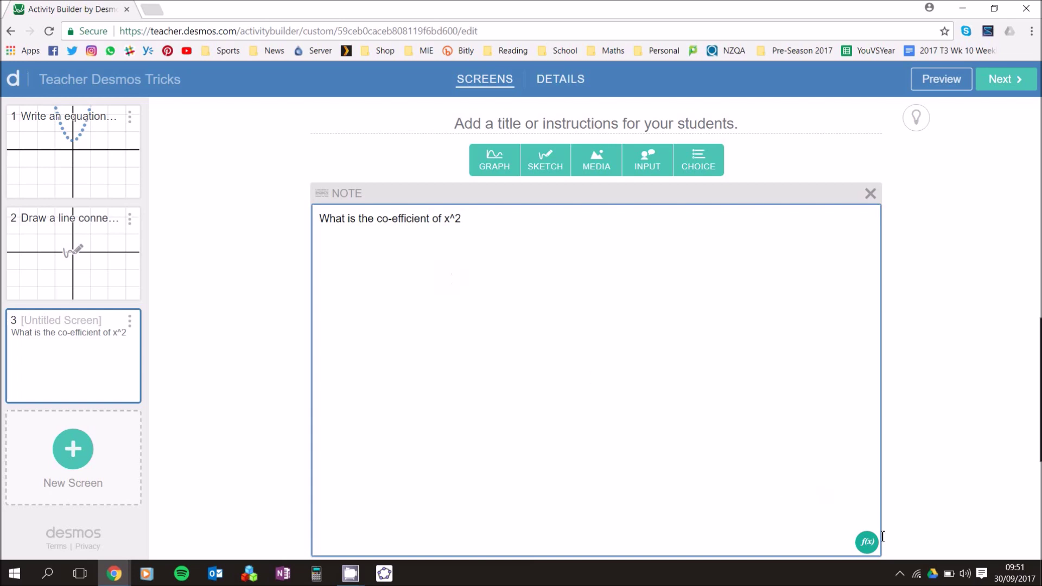
pyautogui.press('BackSpace')
pyautogui.press('BackSpace')
pyautogui.click(867, 542)
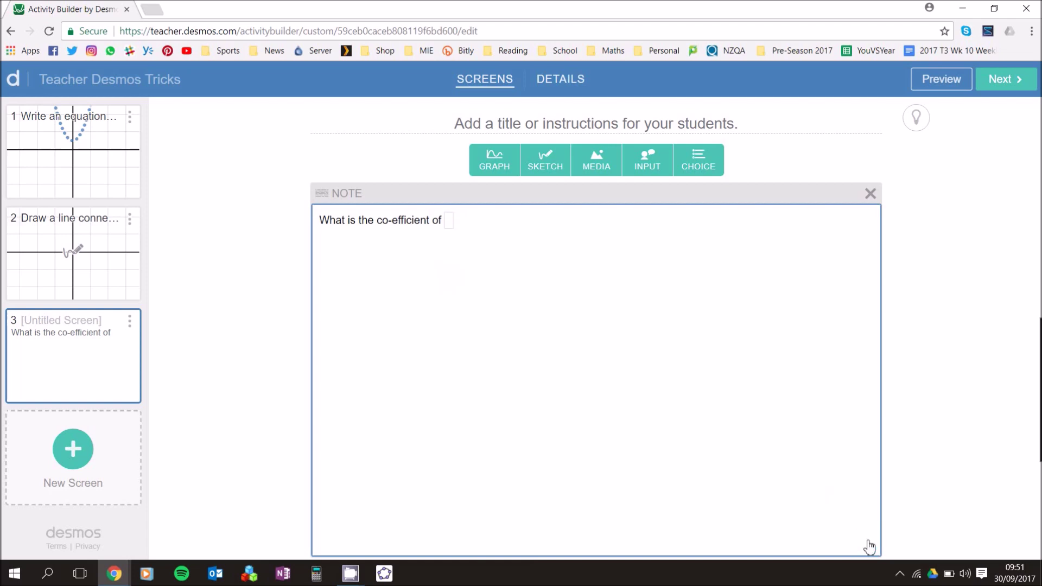
pyautogui.write('x^2')
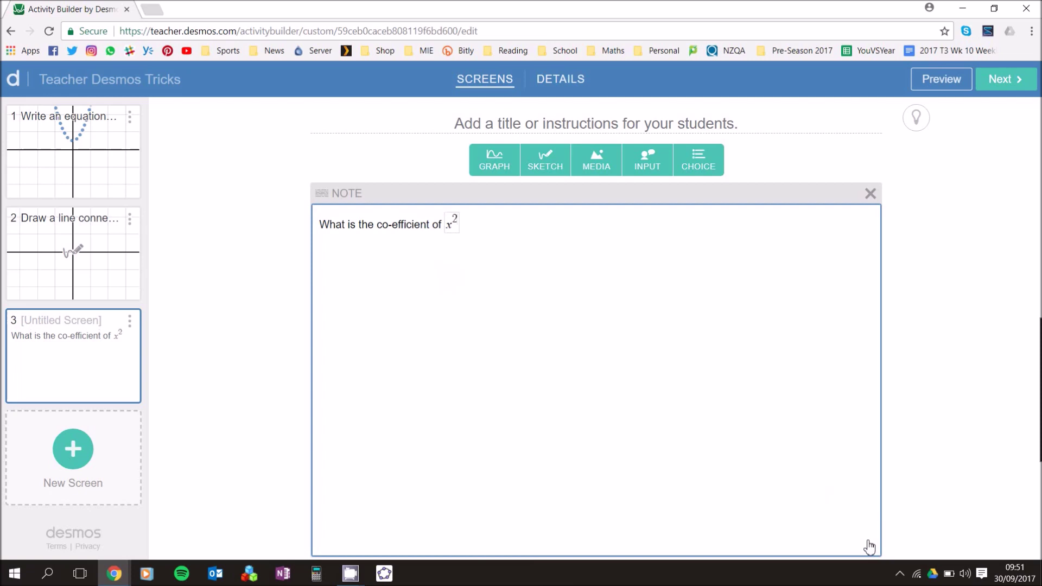
# - Extend the note with "in the following equation" and the math expression 3x²+2x−4, and check the screen in the student preview
pyautogui.press('Right')
pyautogui.press('Right')
pyautogui.write('in the following equation')
pyautogui.click(868, 543)
pyautogui.write('x')
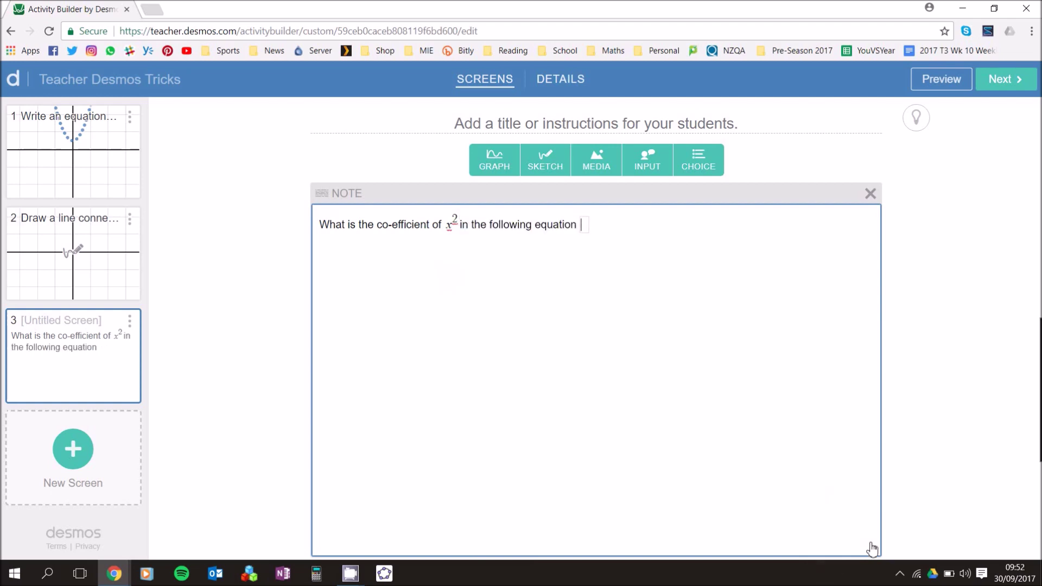
pyautogui.write('3x^2')
pyautogui.press('Right')
pyautogui.write('+')
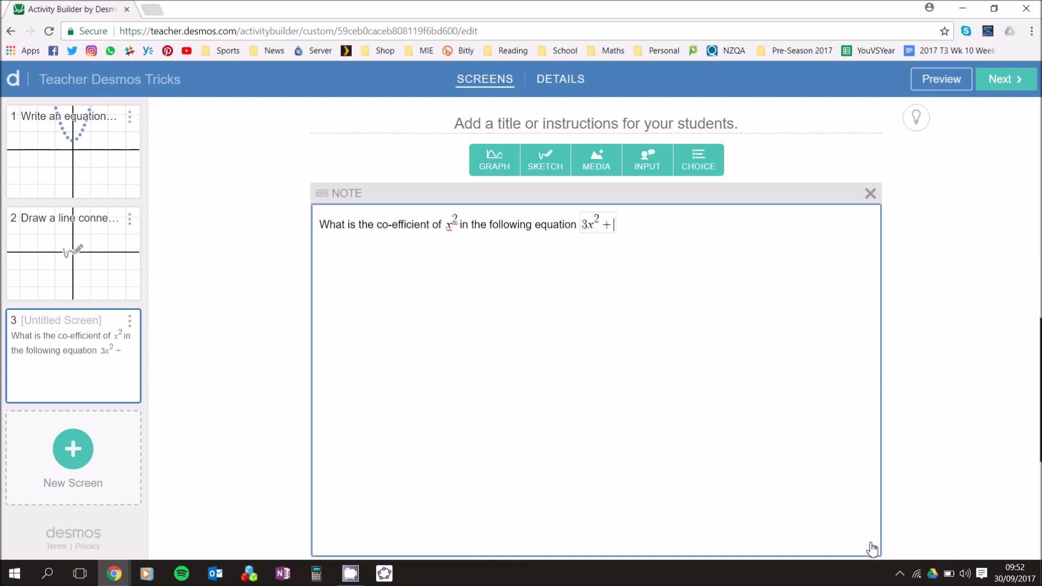
pyautogui.write('2x-')
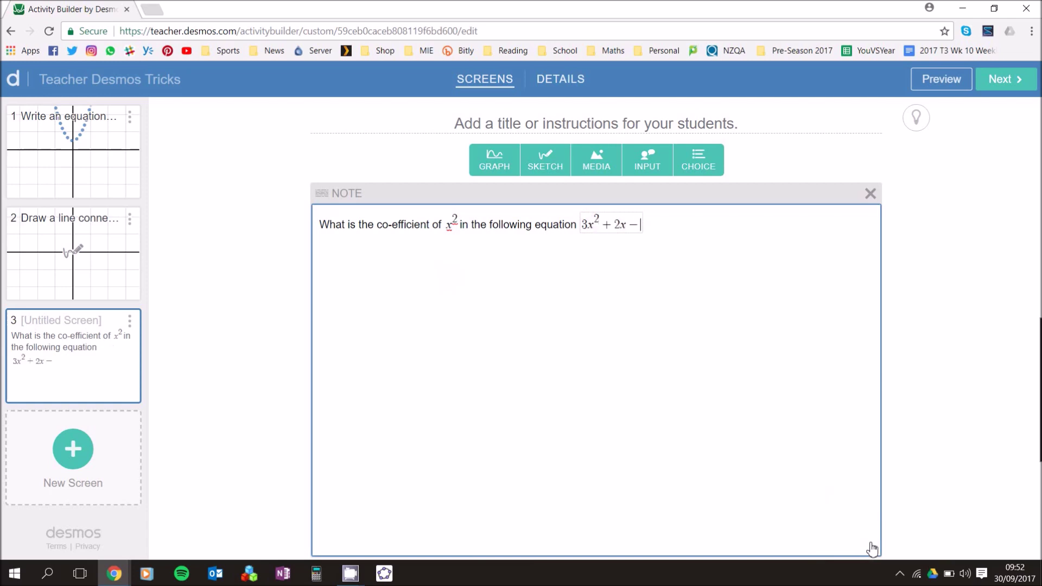
pyautogui.write('4')
pyautogui.click(648, 277)
pyautogui.click(944, 82)
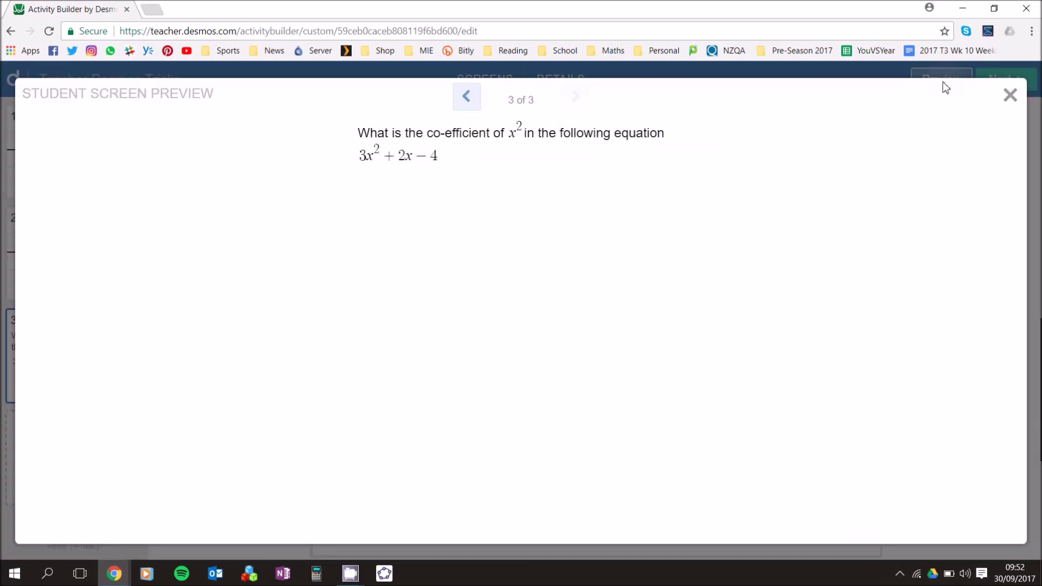
pyautogui.click(1009, 95)
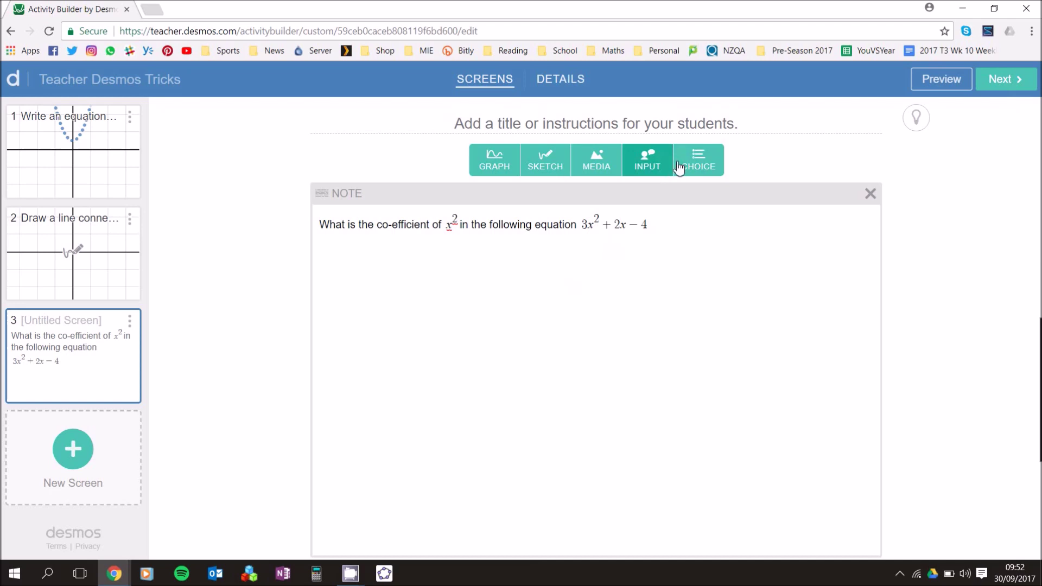
# - Try out a text answer box on the third screen by submitting 3 in the student preview, and remove the box
pyautogui.click(658, 175)
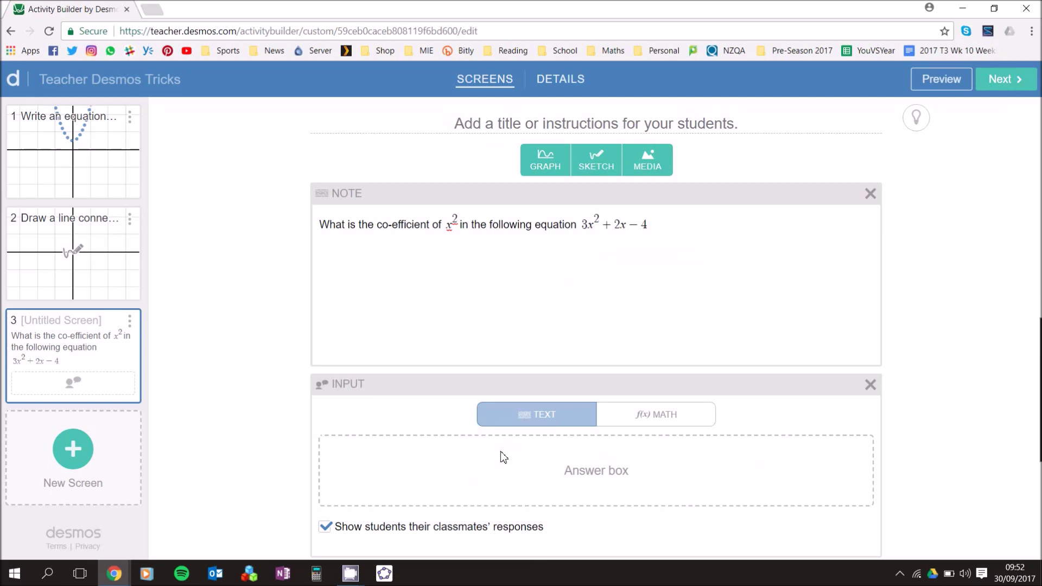
pyautogui.click(942, 81)
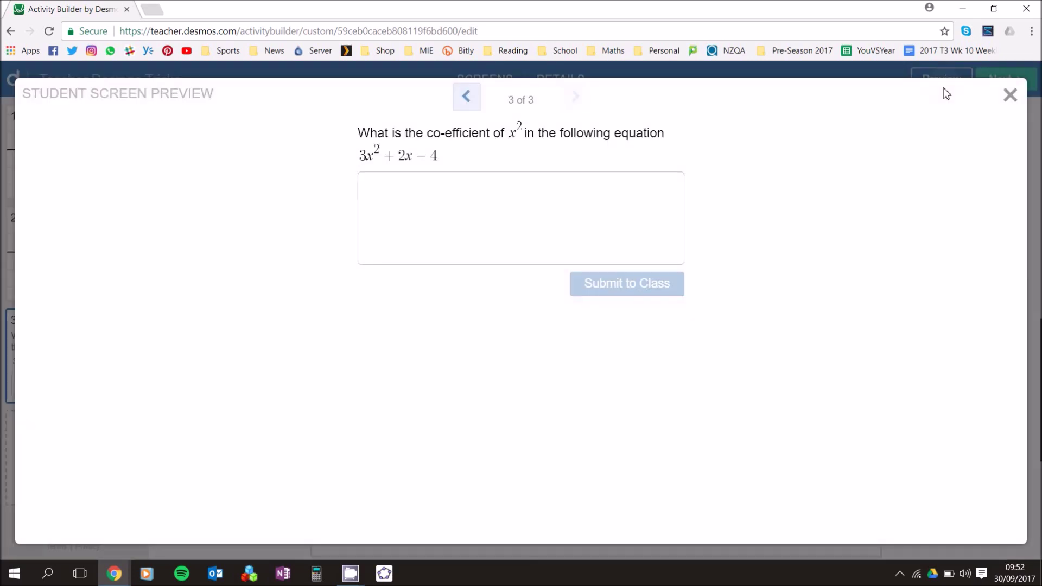
pyautogui.click(496, 209)
pyautogui.write('3')
pyautogui.click(656, 288)
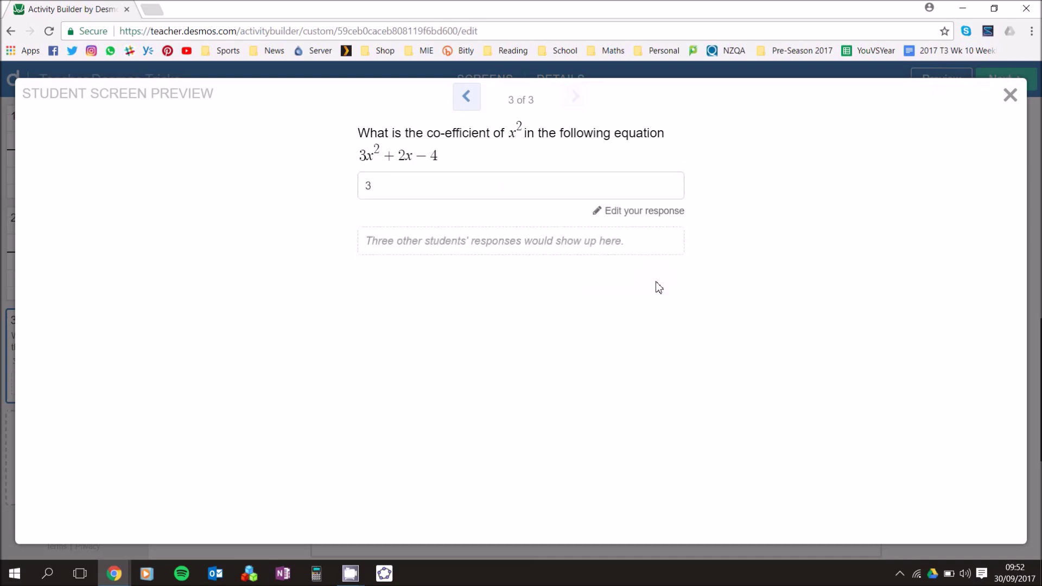
pyautogui.click(1010, 97)
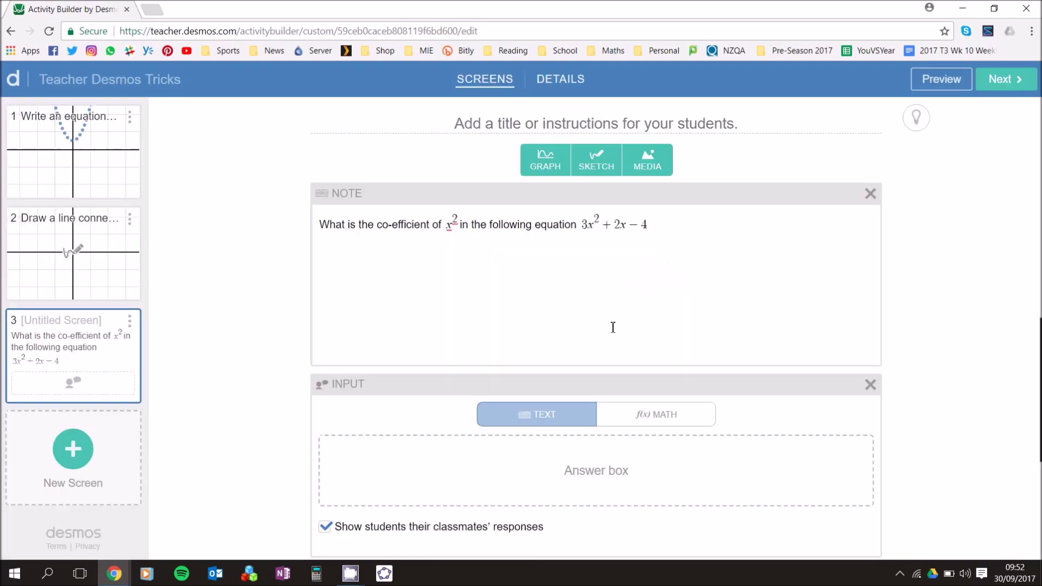
pyautogui.click(870, 384)
# - Add a multiple choice question below the note with the options 3, 2 and -4
pyautogui.click(710, 159)
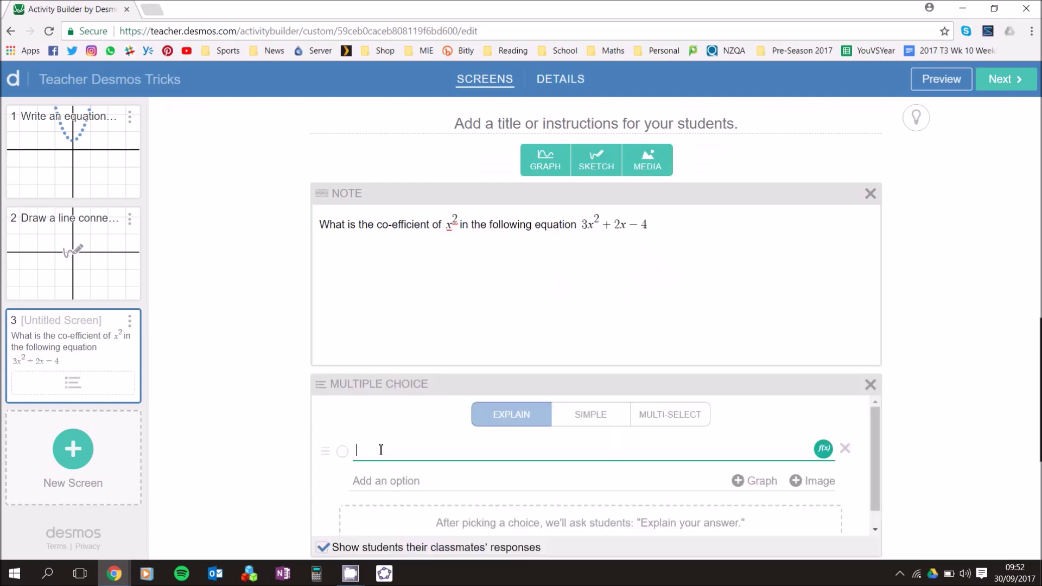
pyautogui.write('3')
pyautogui.click(393, 481)
pyautogui.write('2')
pyautogui.click(406, 511)
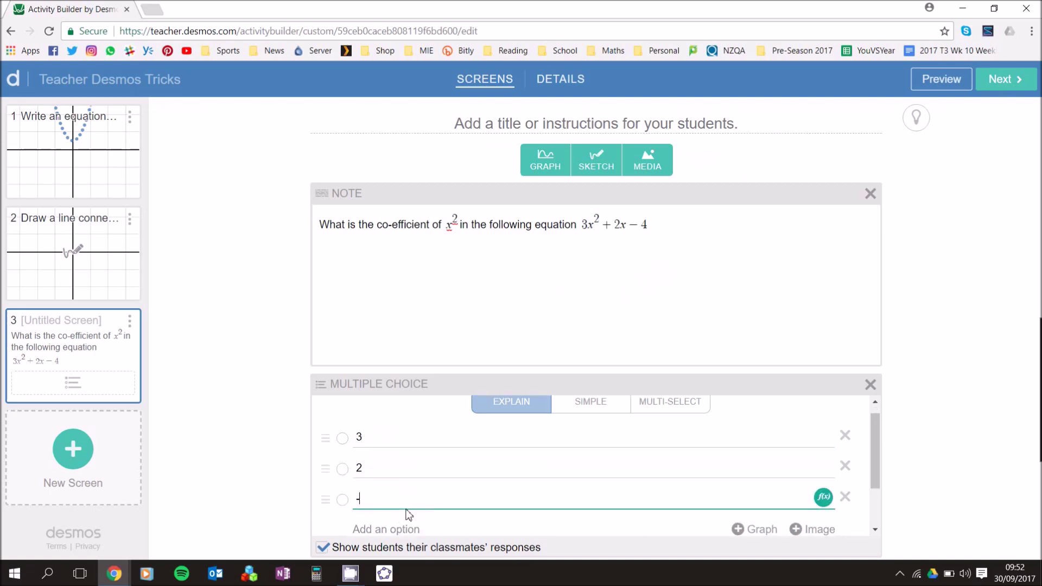
# - Preview the multiple choice question as a student, select each of the three answers in turn, and close the preview
pyautogui.click(954, 84)
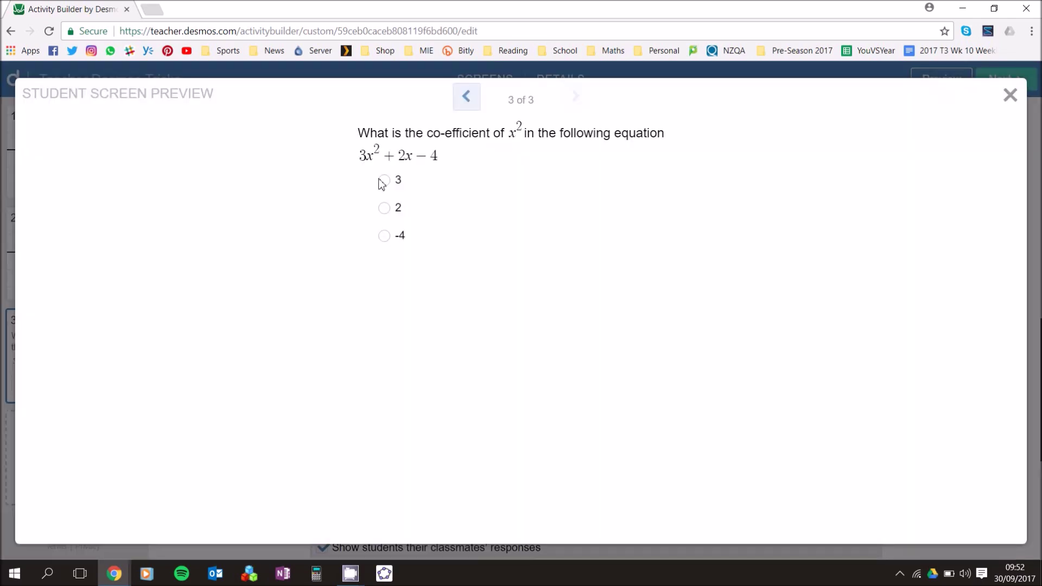
pyautogui.click(384, 182)
pyautogui.click(384, 208)
pyautogui.click(384, 235)
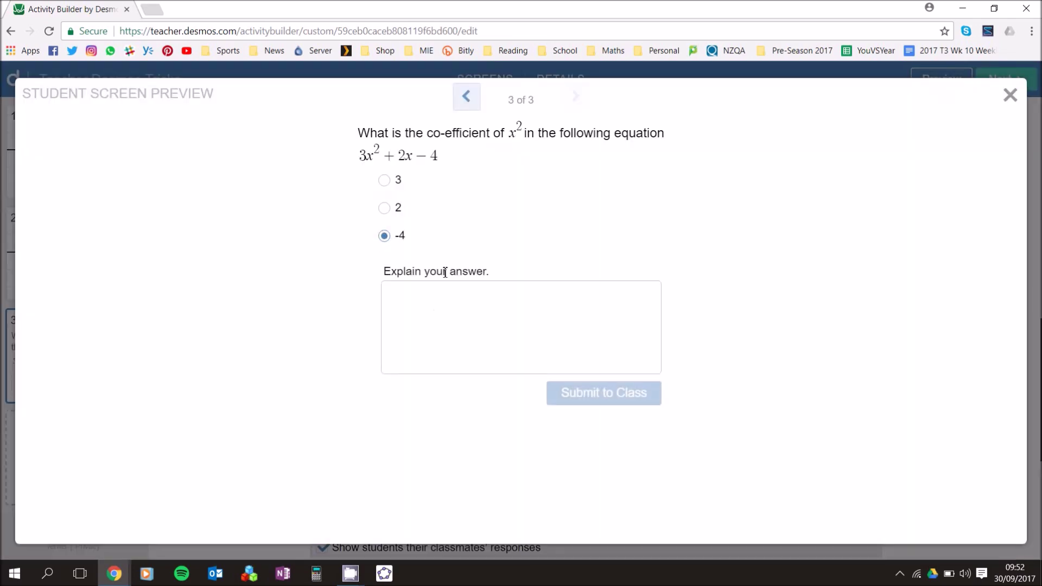
pyautogui.click(1009, 95)
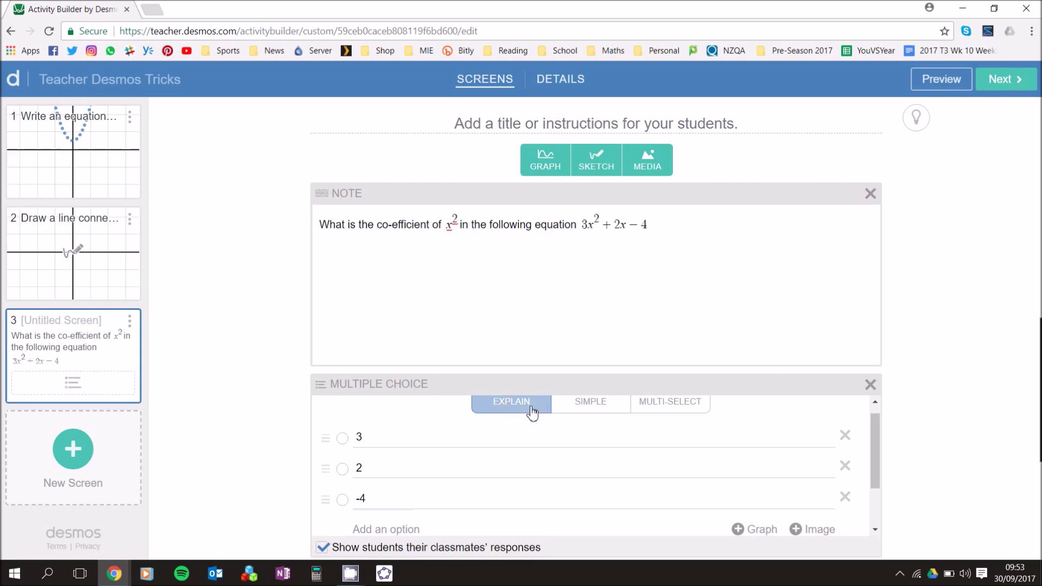
# - Switch the multiple choice to Simple and test it in the student preview by selecting 3
pyautogui.click(600, 405)
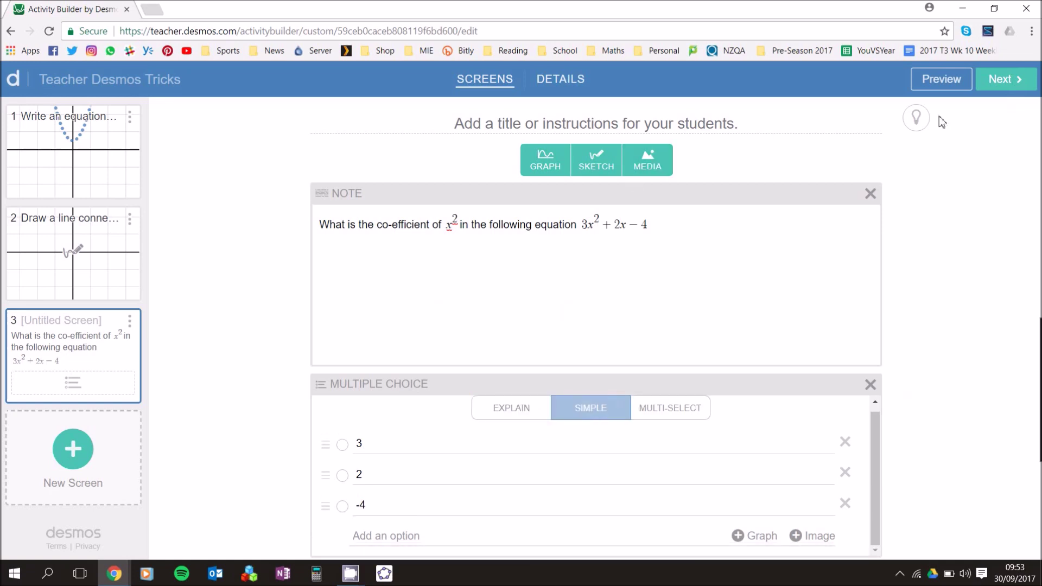
pyautogui.click(942, 80)
pyautogui.click(385, 180)
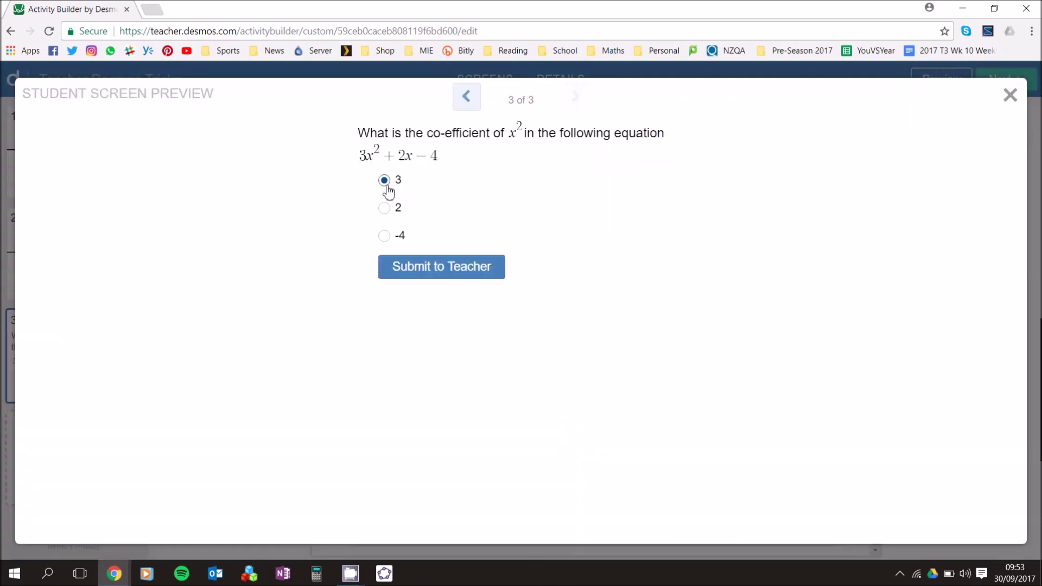
pyautogui.click(1010, 96)
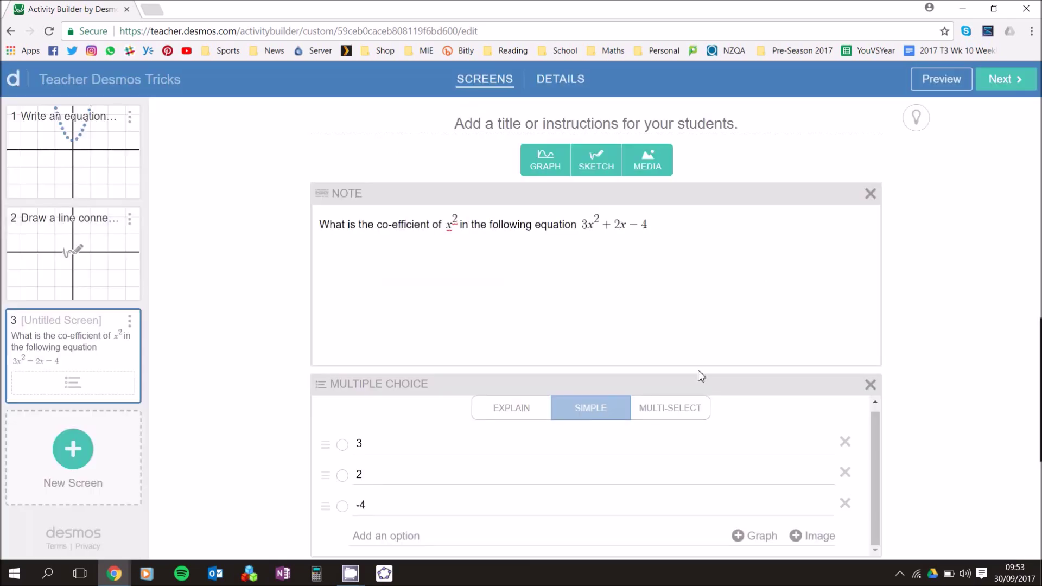
# - Switch the multiple choice to Multi-Select and test it in the student preview by ticking -4 and 2
pyautogui.click(676, 411)
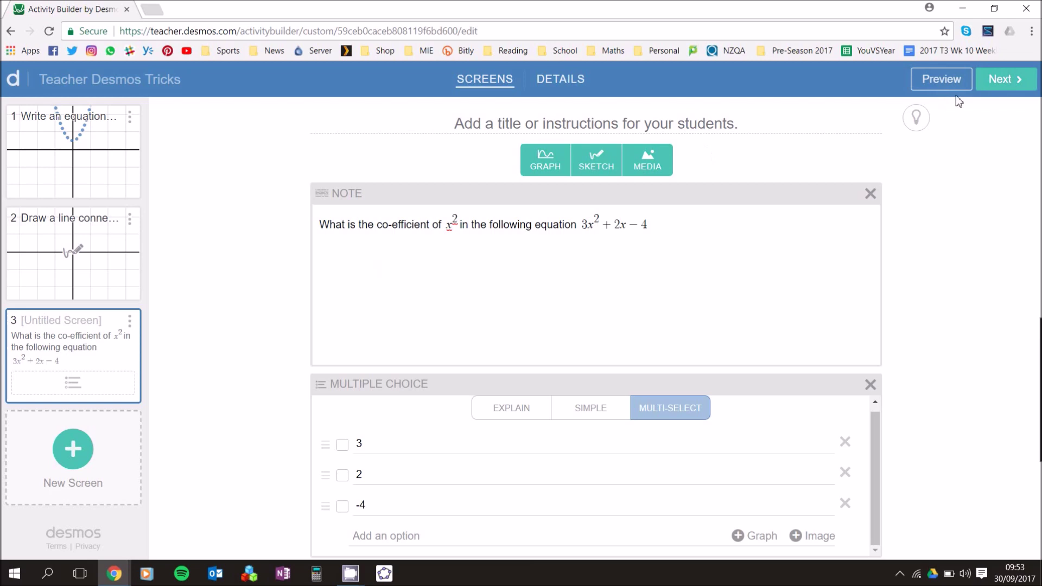
pyautogui.click(941, 79)
pyautogui.click(387, 255)
pyautogui.click(385, 226)
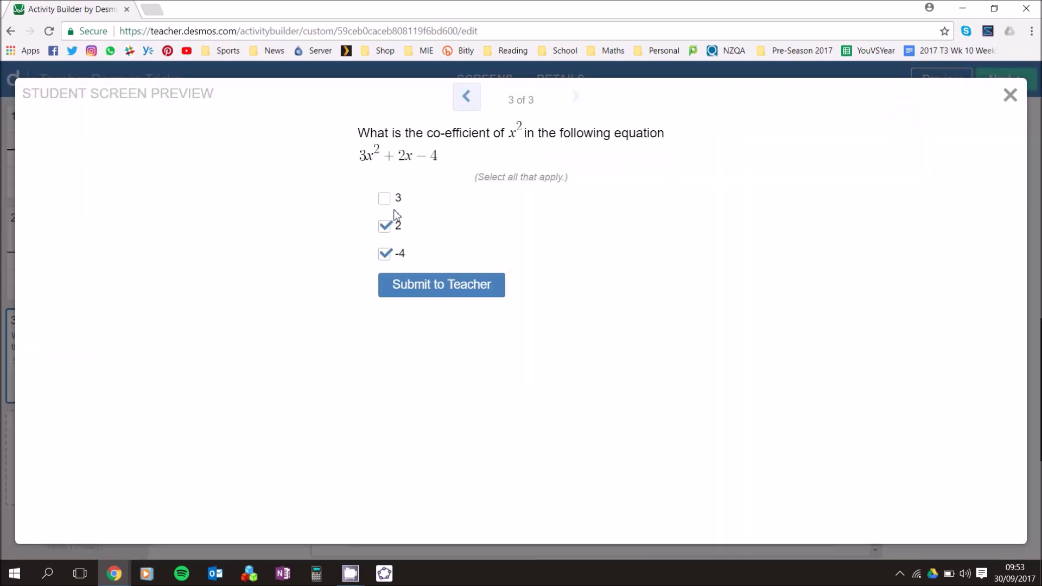
pyautogui.click(1009, 96)
# - Set the multiple choice back to Explain and check the third screen in the student preview
pyautogui.click(509, 415)
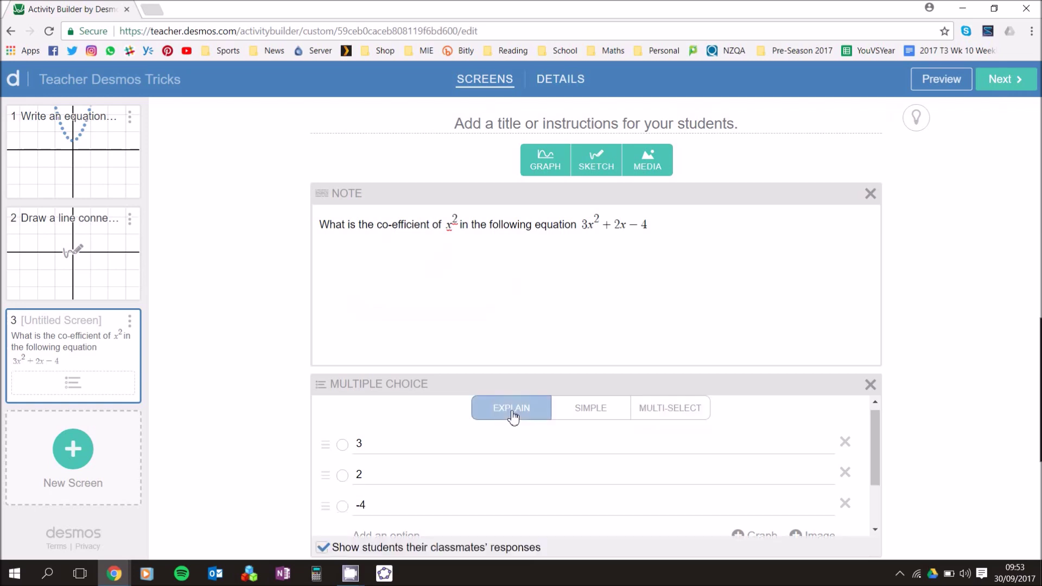
pyautogui.scroll(-2, 621, 428)
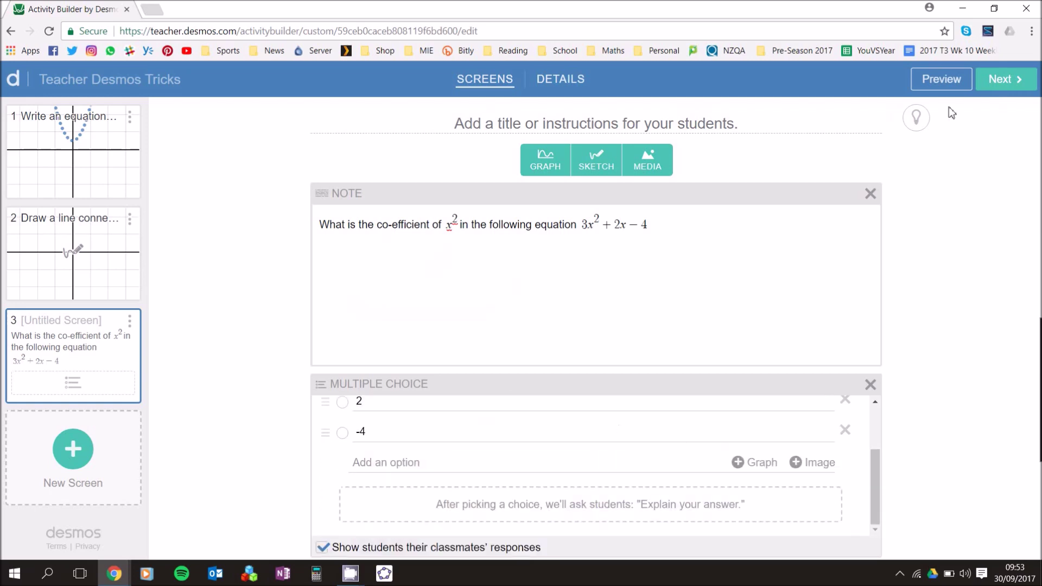
pyautogui.click(939, 78)
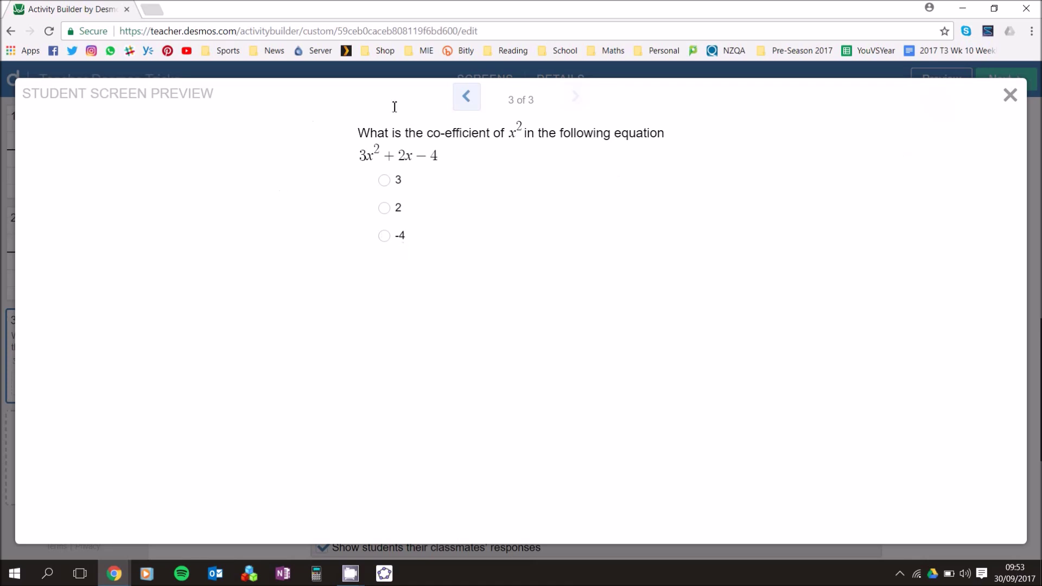
pyautogui.click(1009, 95)
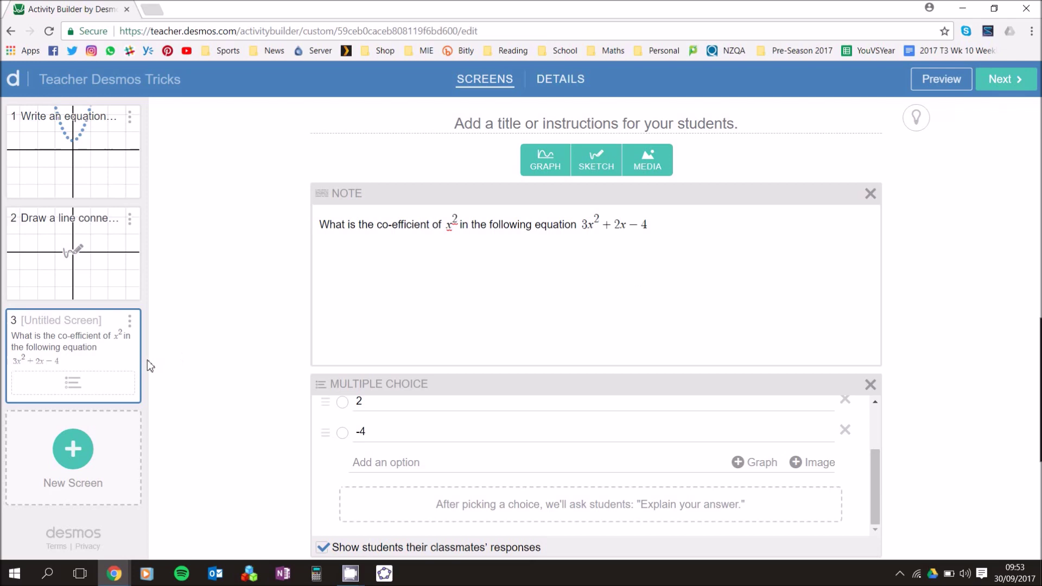
# - Add a fourth screen containing a graph, a note and a multiple choice question
pyautogui.click(72, 449)
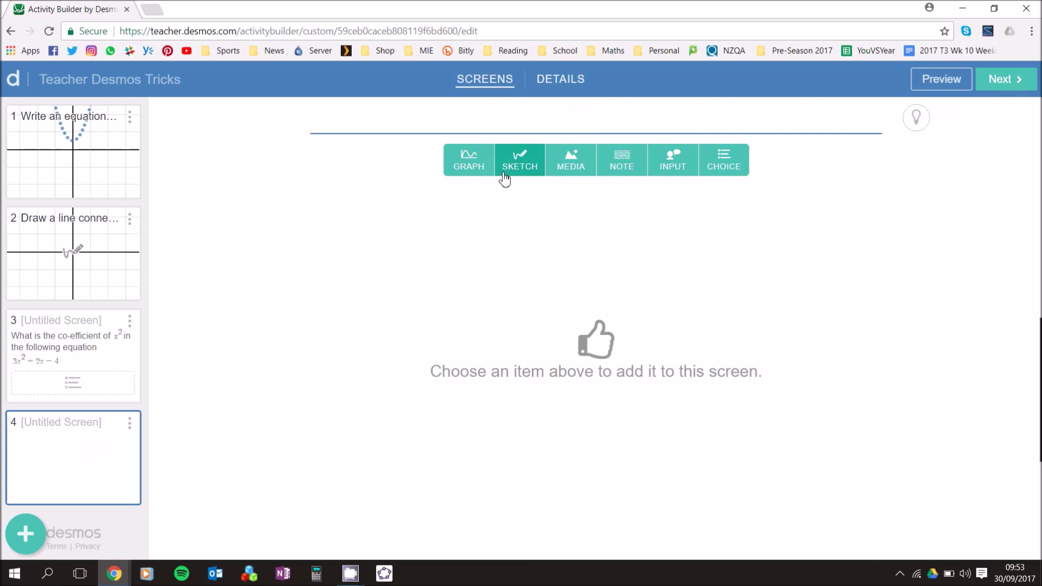
pyautogui.click(478, 163)
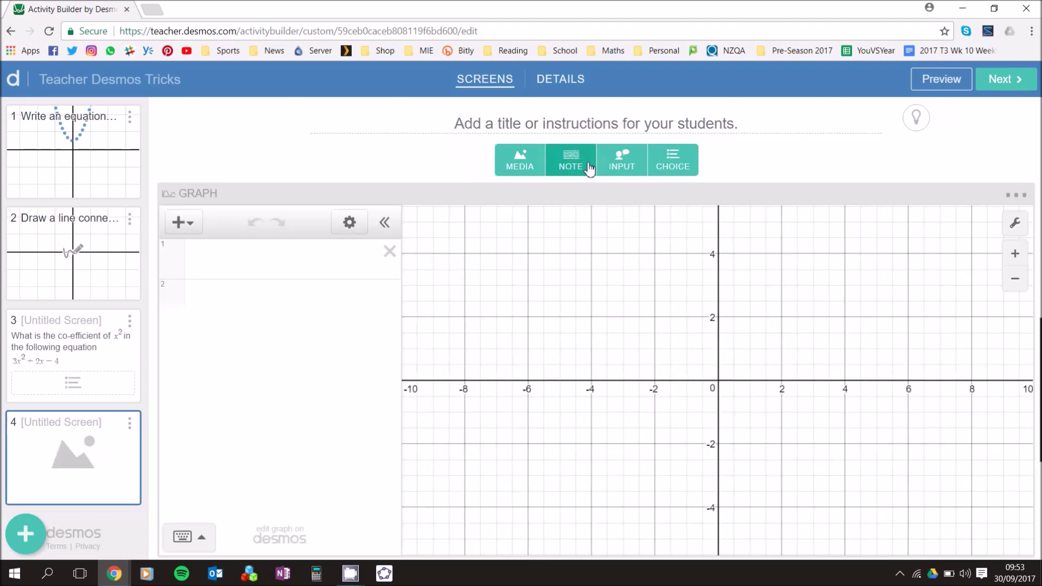
pyautogui.click(579, 166)
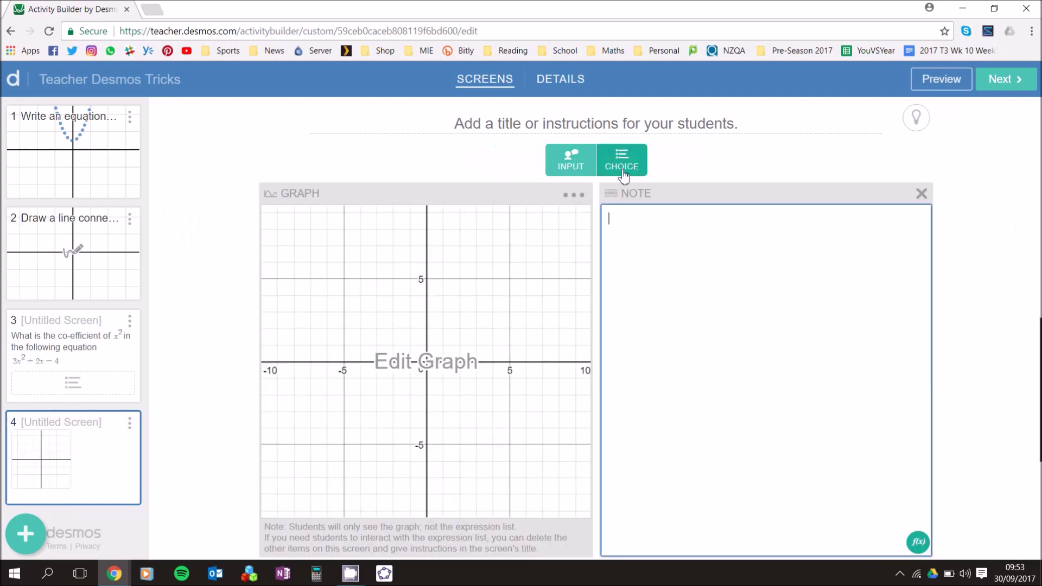
pyautogui.click(638, 167)
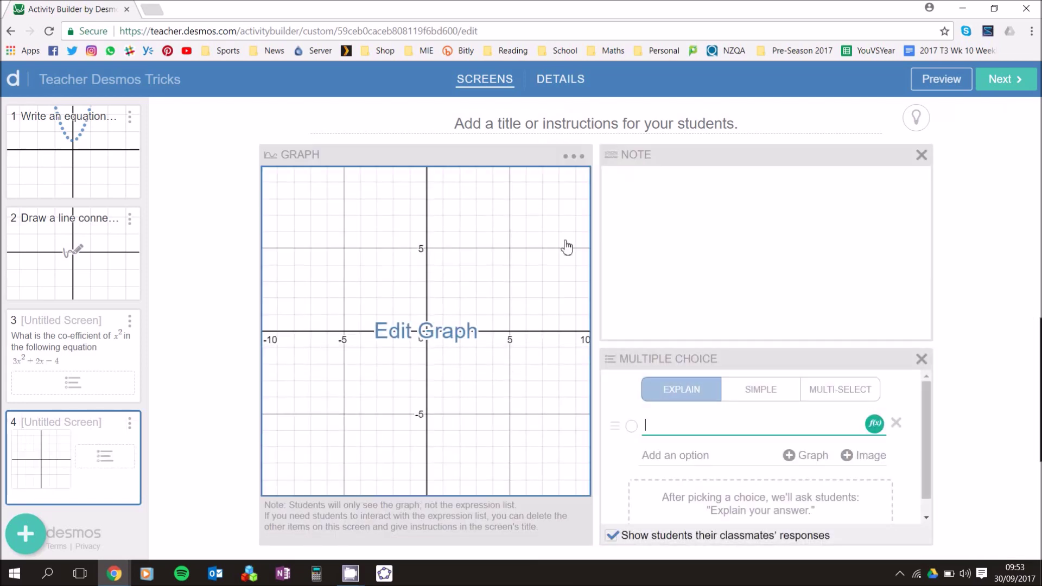
# - Plot y=x²+2 on the fourth screen's graph and write the note "Choose the equation of the graph."
pyautogui.click(516, 344)
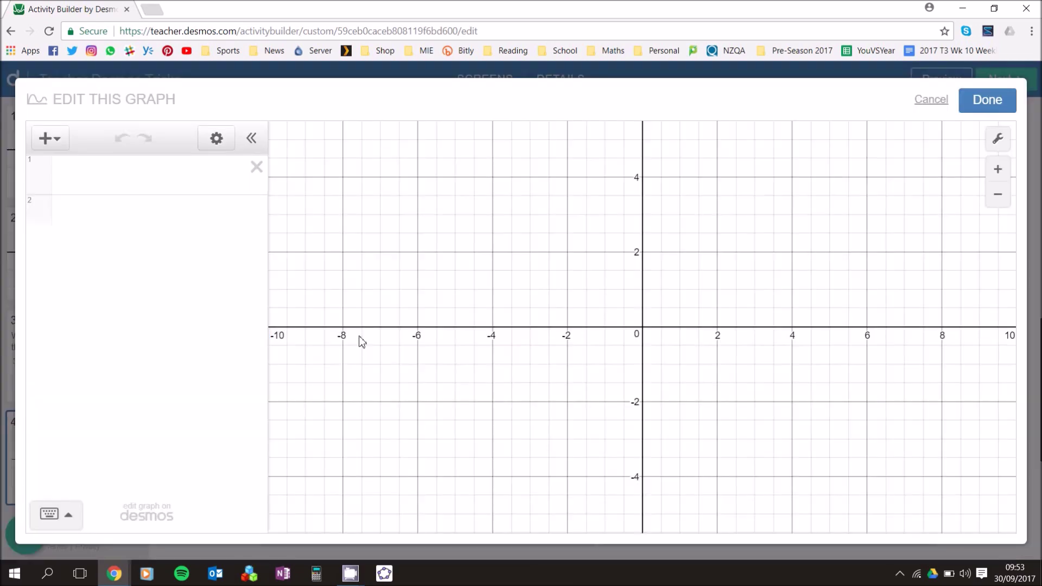
pyautogui.click(107, 172)
pyautogui.write('y=x^2+2')
pyautogui.click(987, 101)
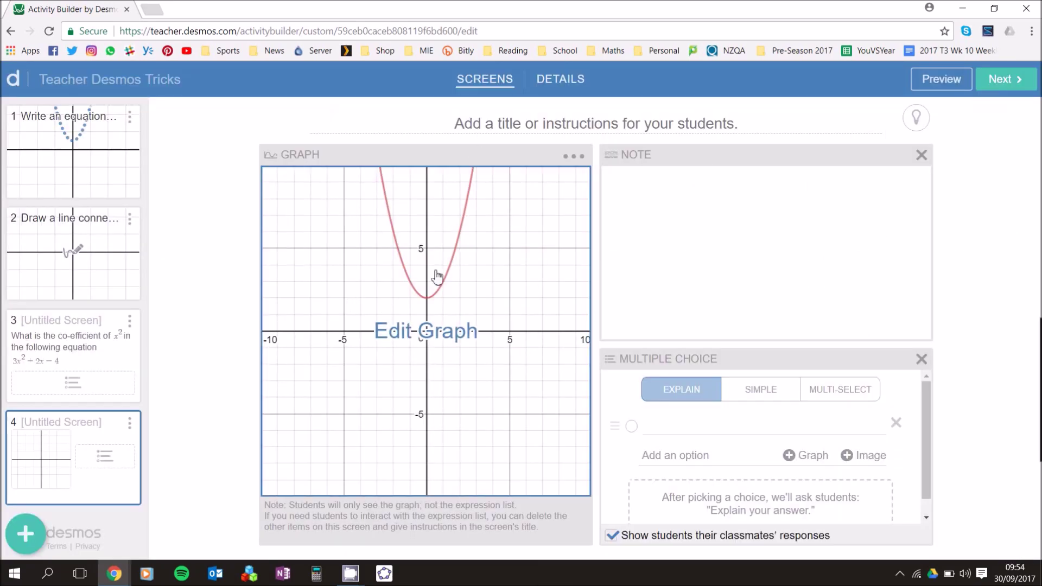
pyautogui.click(732, 249)
pyautogui.write('Choose the equation of the graph.')
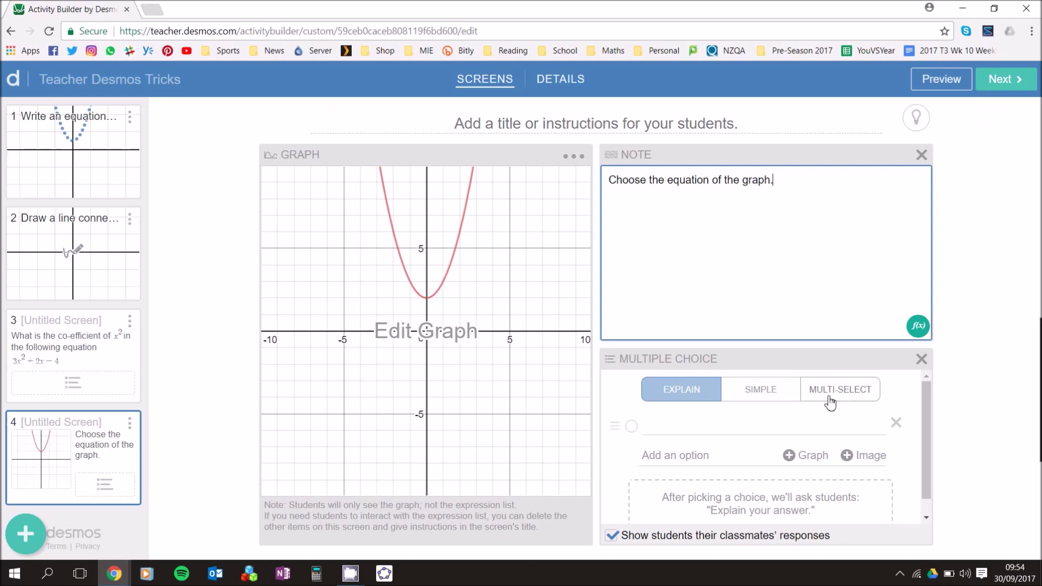
# - Set the fourth screen's multiple choice to Simple and enter the math options y=x², y=x²+3 and y=x²+2
pyautogui.click(773, 399)
pyautogui.click(693, 427)
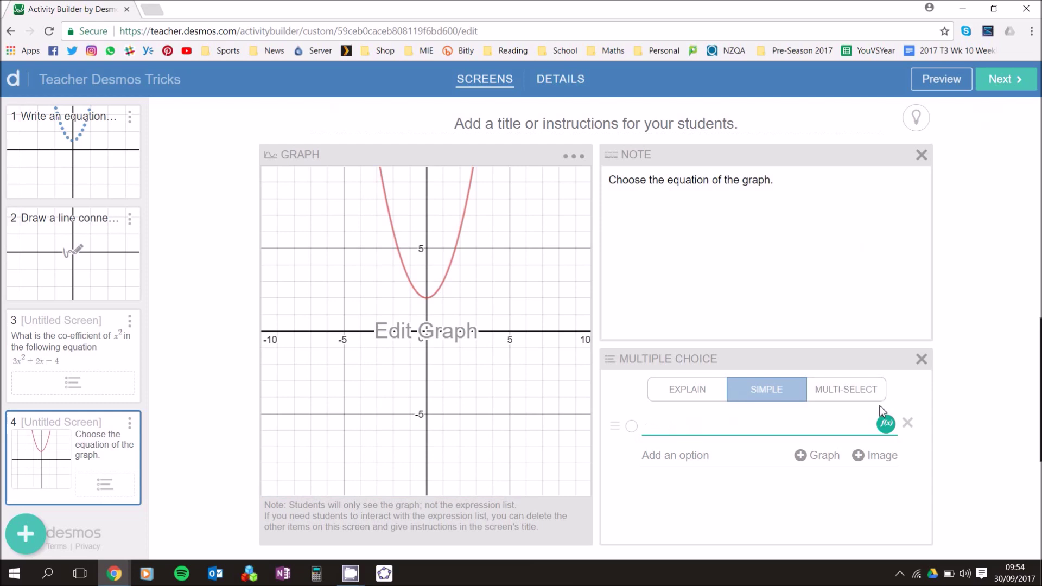
pyautogui.click(886, 428)
pyautogui.write('y=x^2')
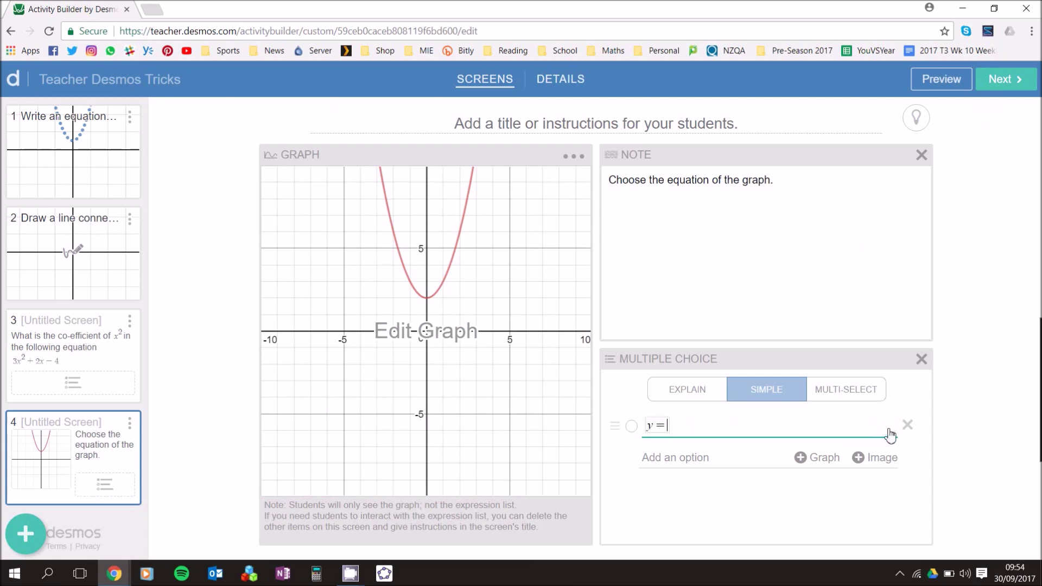
pyautogui.click(735, 458)
pyautogui.click(893, 460)
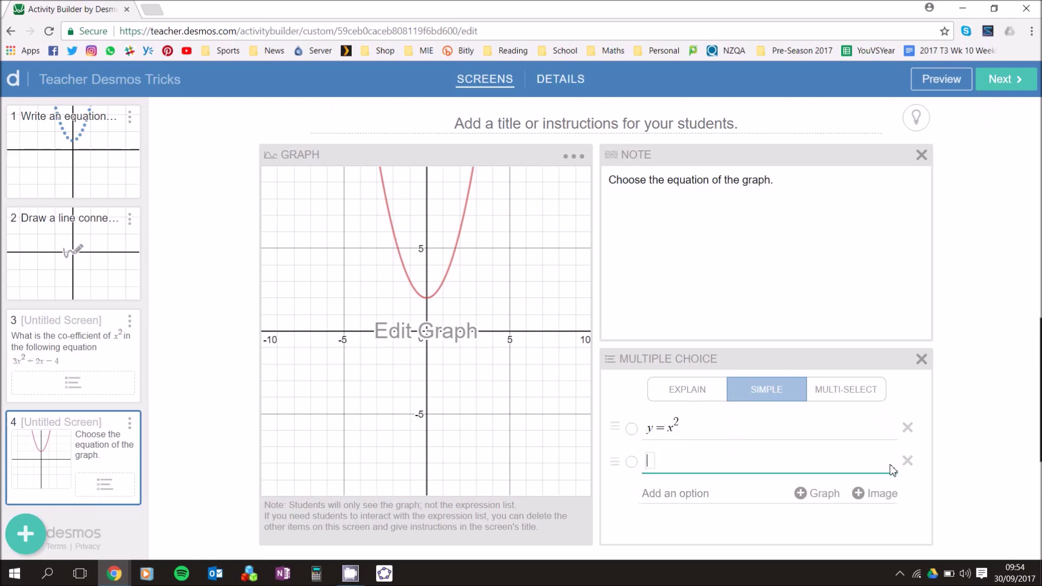
pyautogui.write('y=x^2+3')
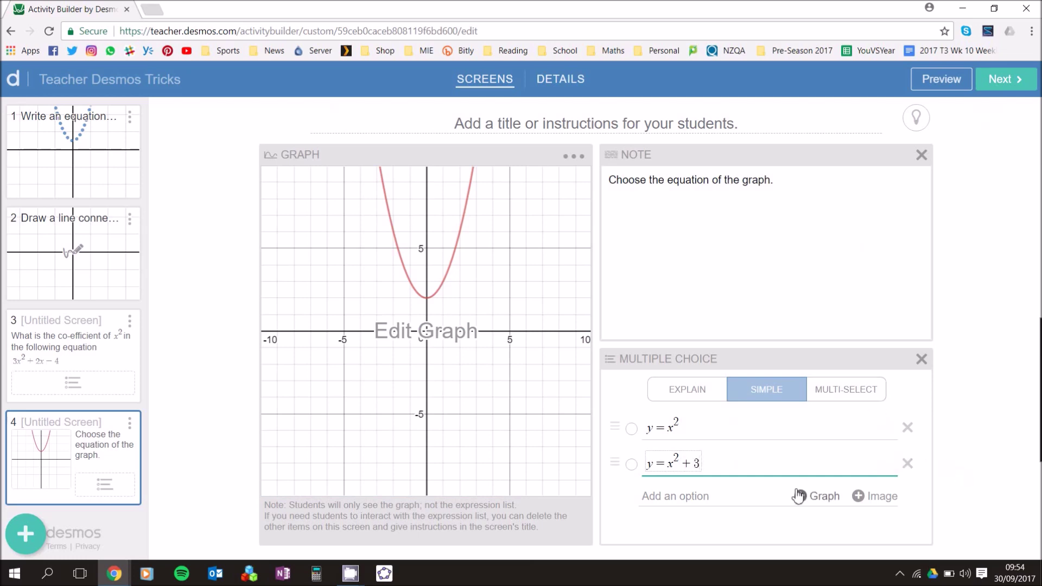
pyautogui.click(721, 497)
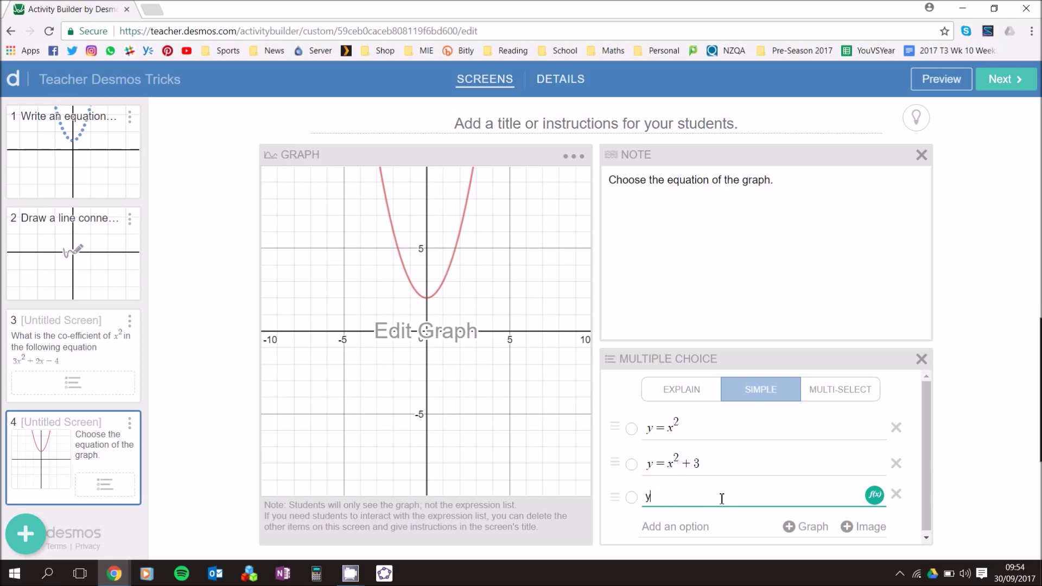
pyautogui.click(873, 494)
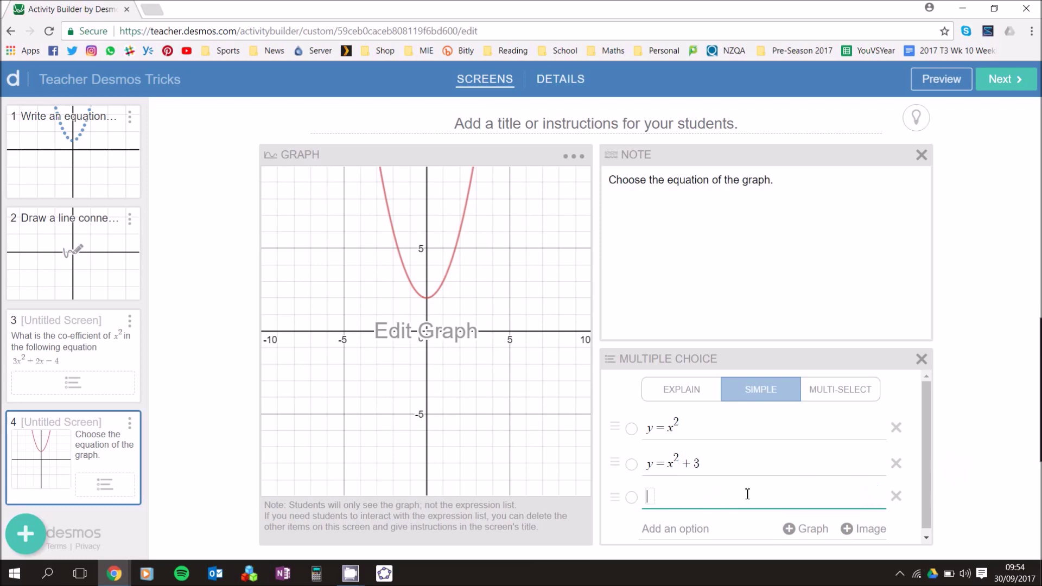
pyautogui.write('y=x^2+2')
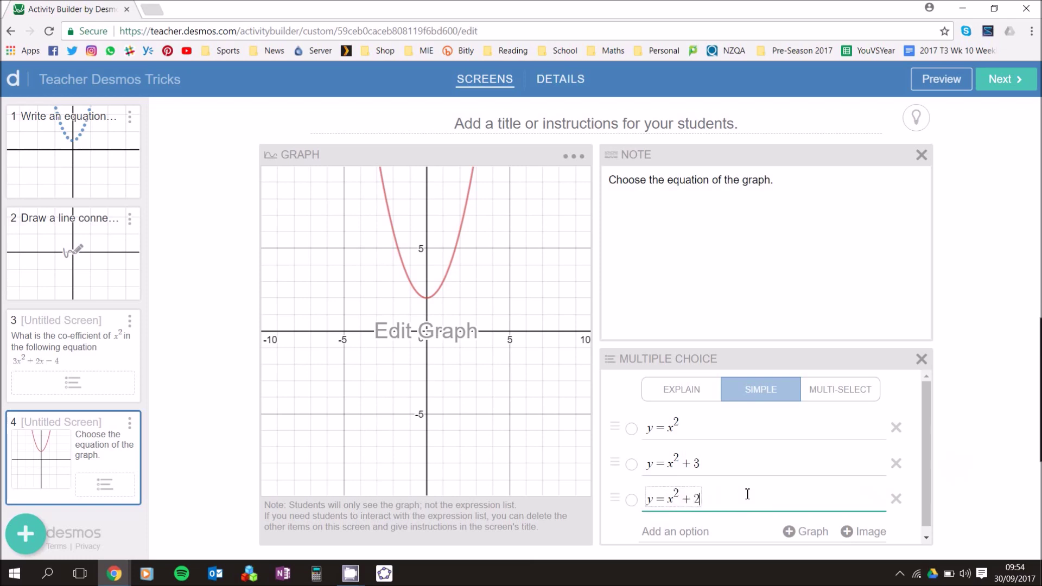
# - Test the fourth screen in the student preview by choosing y=x²+3
pyautogui.click(950, 88)
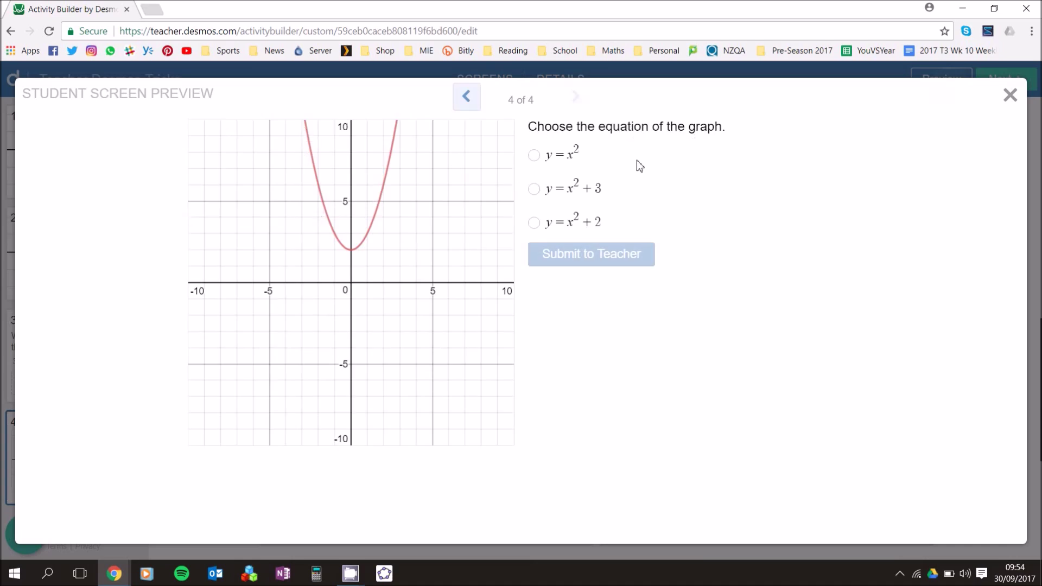
pyautogui.click(535, 196)
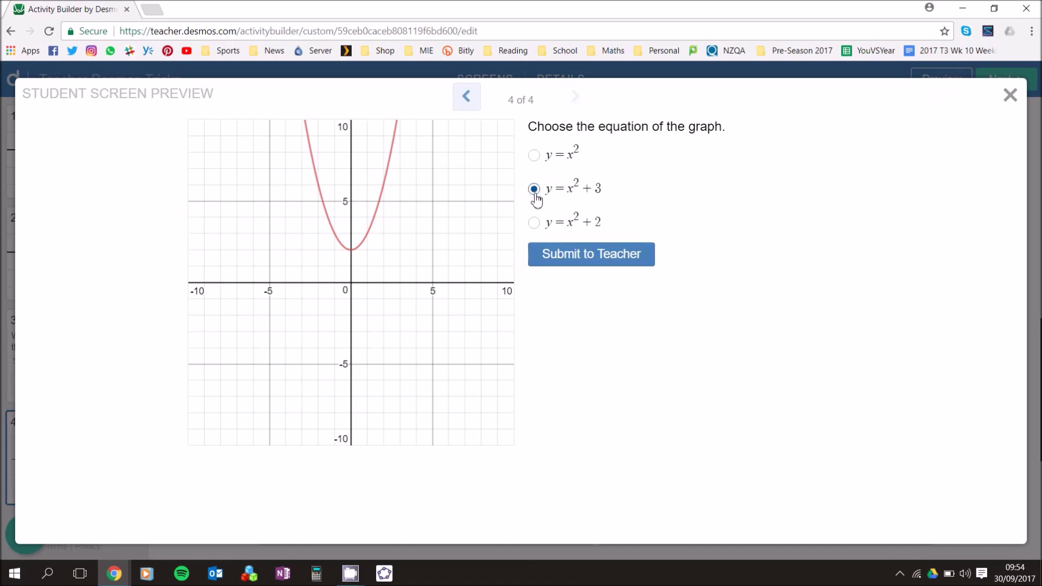
pyautogui.click(1010, 96)
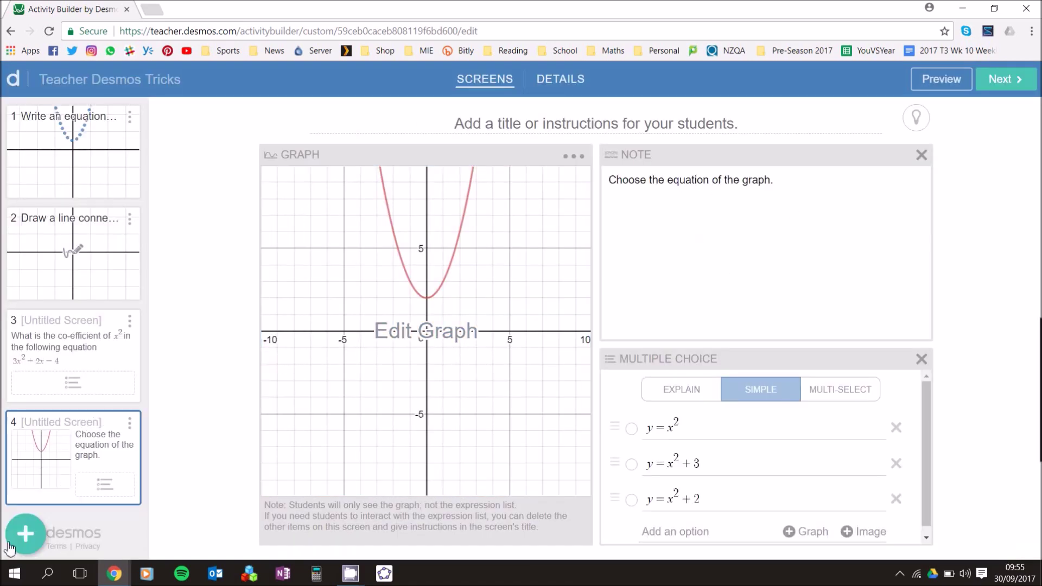
# - Add a fifth screen with the note "Choose the graph of y=2x−3" and a multiple choice question
pyautogui.click(26, 536)
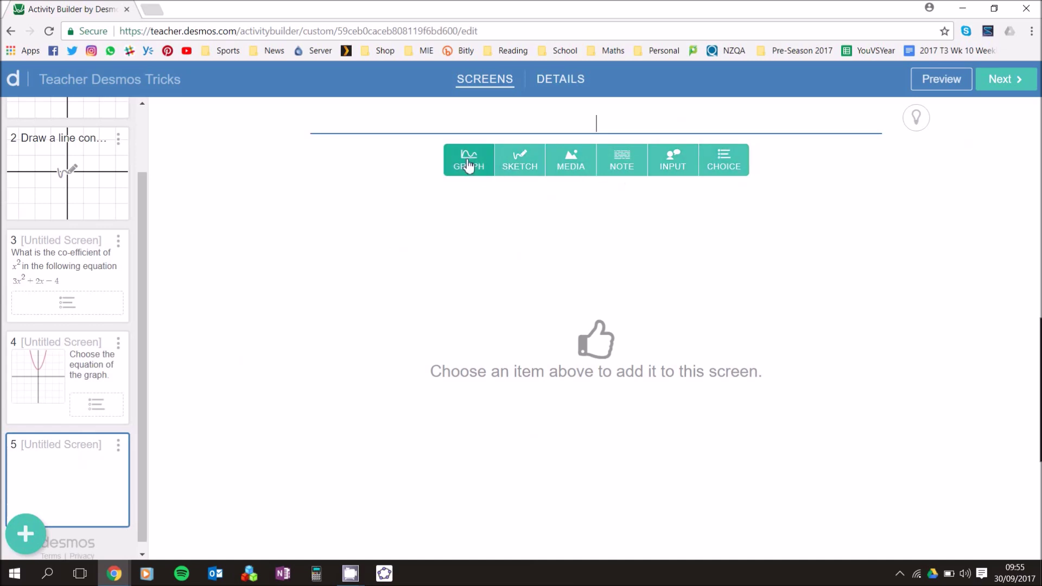
pyautogui.click(620, 166)
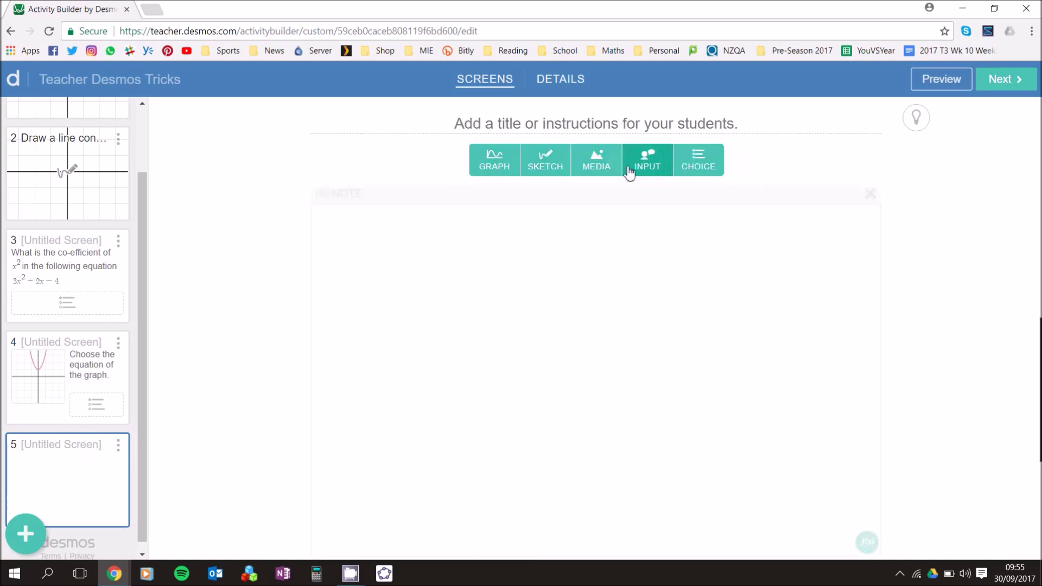
pyautogui.write('Choose t')
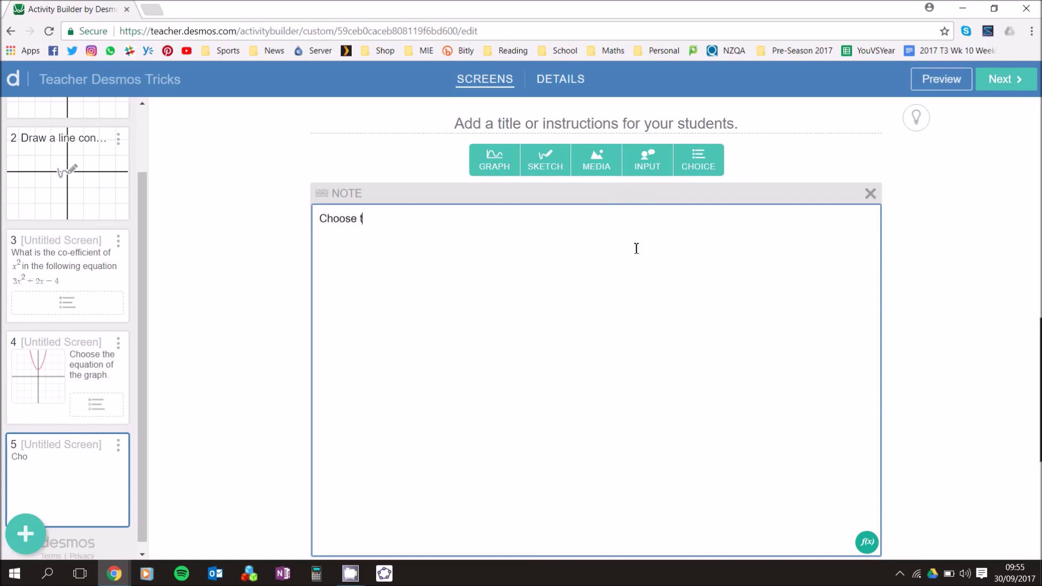
pyautogui.write('he graph')
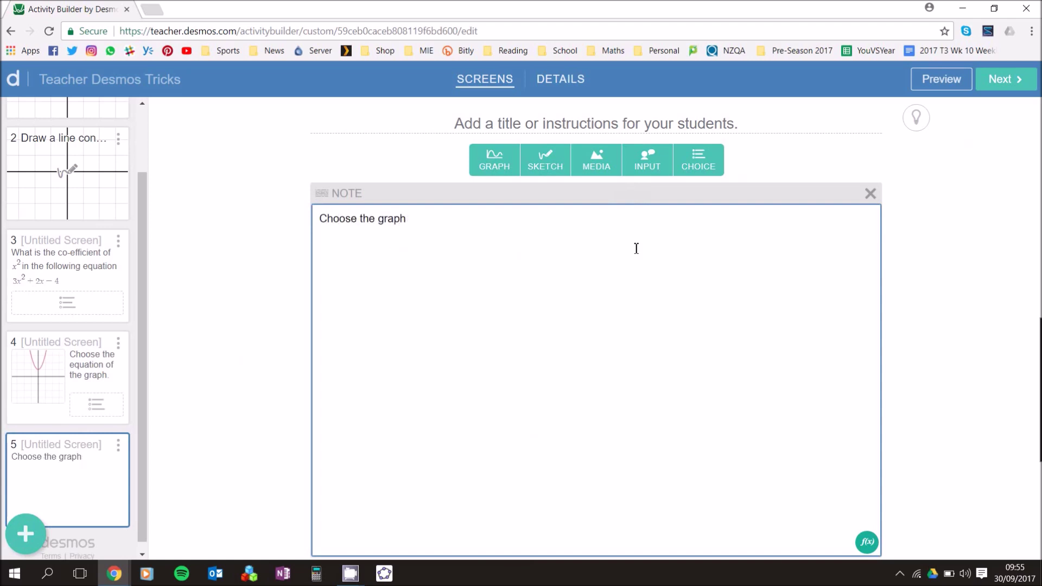
pyautogui.write('s of')
pyautogui.click(867, 542)
pyautogui.write('y=2x')
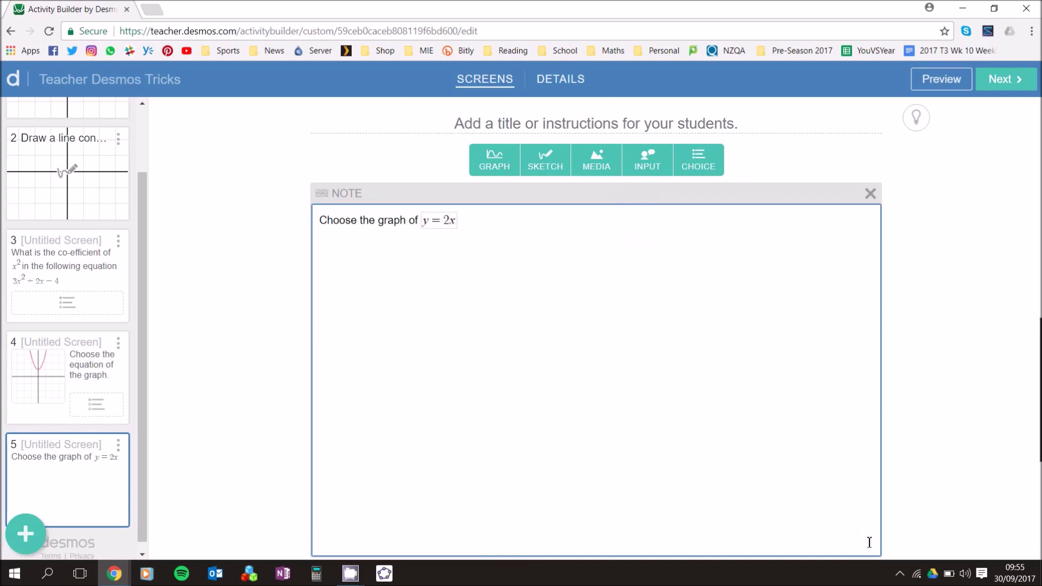
pyautogui.write('-3')
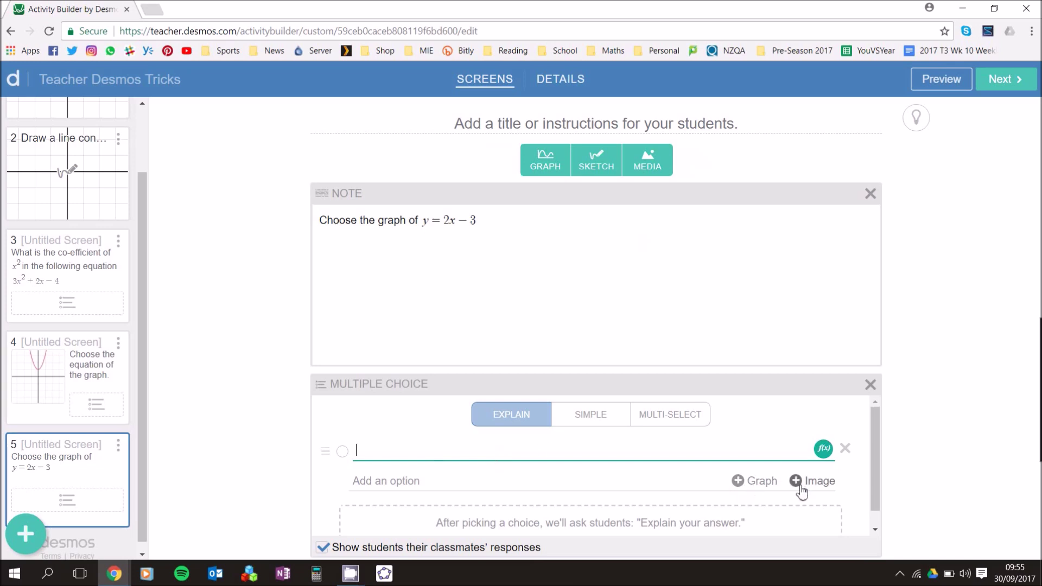
# - Add a graph of y=2x−3 as the first answer option of the fifth screen's multiple choice
pyautogui.click(762, 483)
pyautogui.click(126, 169)
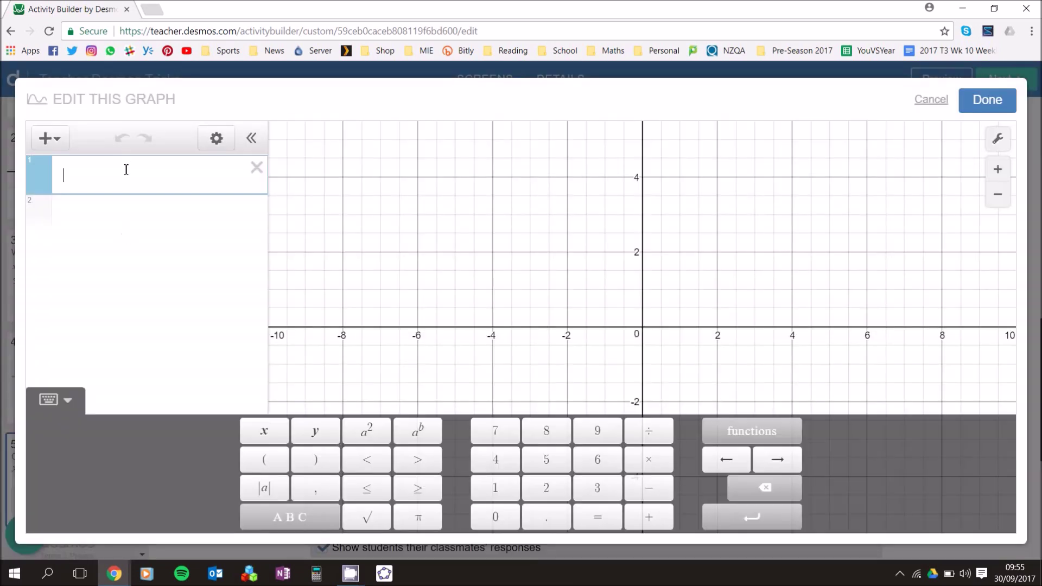
pyautogui.write('y=2x-3')
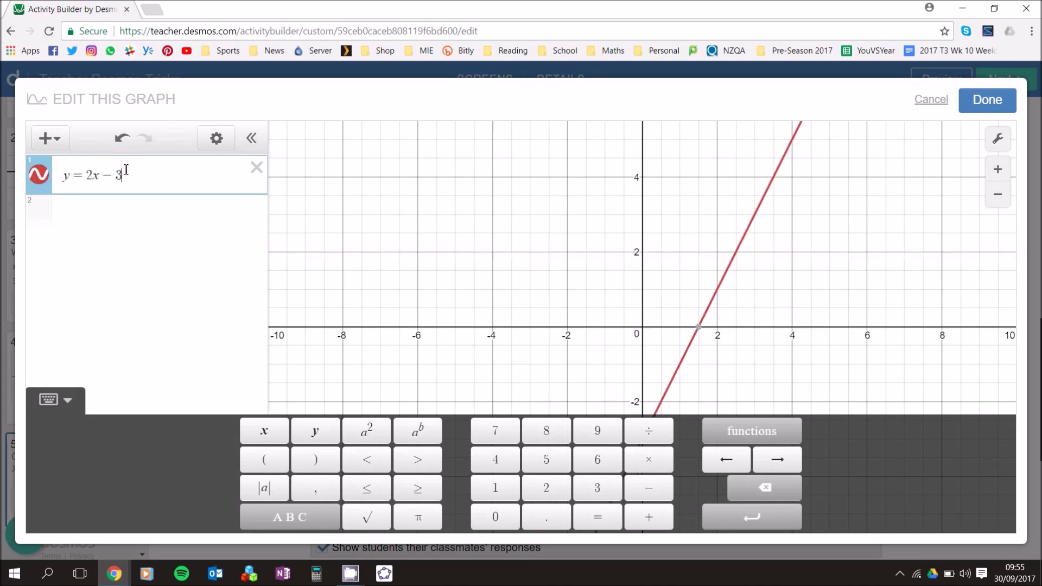
pyautogui.click(988, 101)
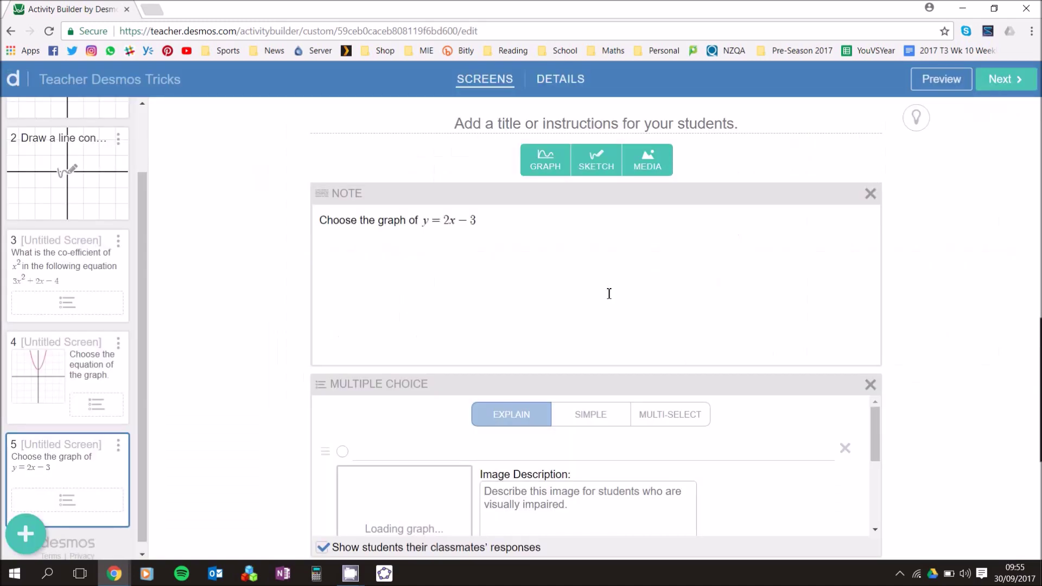
# - Add a graph of y=2x+3 as the second answer option
pyautogui.moveTo(874, 436); pyautogui.dragTo(882, 503)
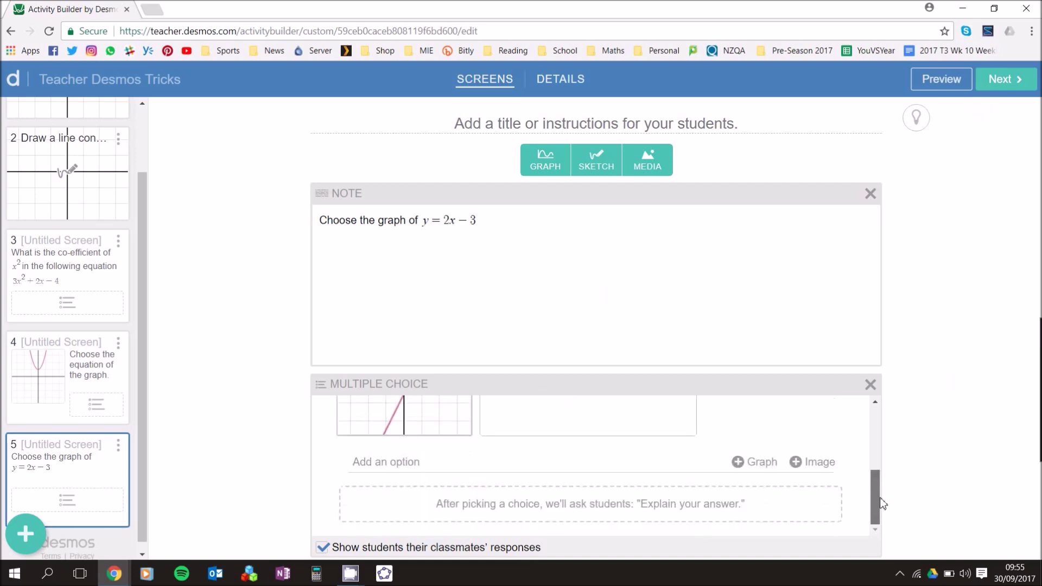
pyautogui.click(743, 463)
pyautogui.click(135, 180)
pyautogui.write('y=2x+3')
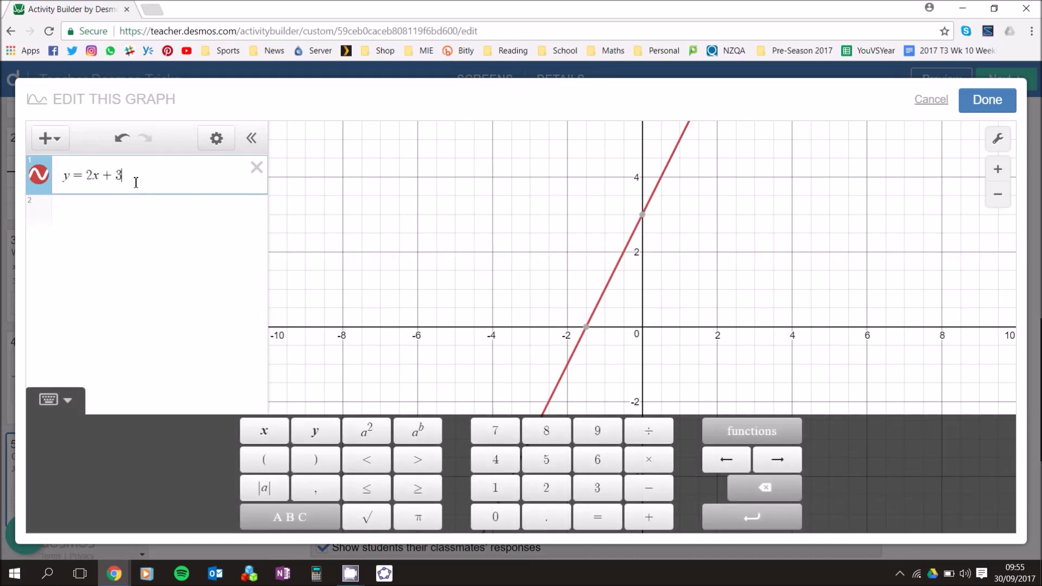
pyautogui.click(1002, 105)
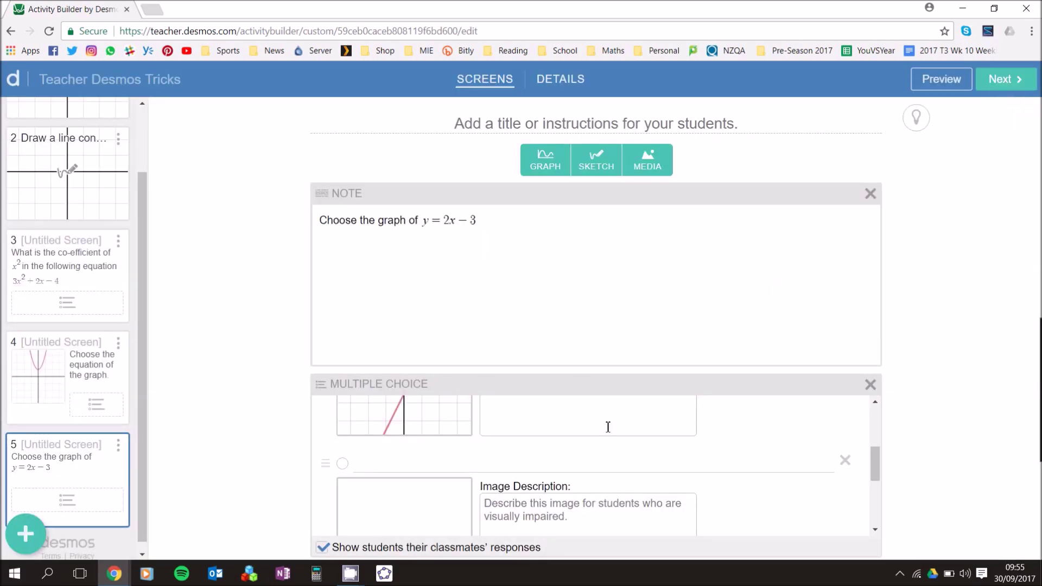
# - Add a graph of y=−2x−3 as the third answer option
pyautogui.scroll(-1, 613, 463)
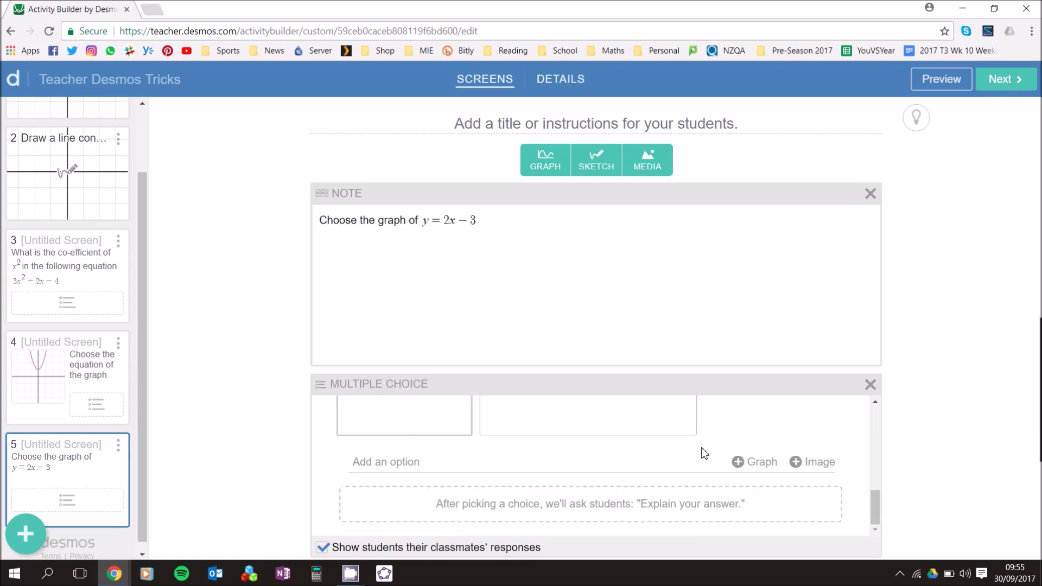
pyautogui.click(746, 462)
pyautogui.click(77, 182)
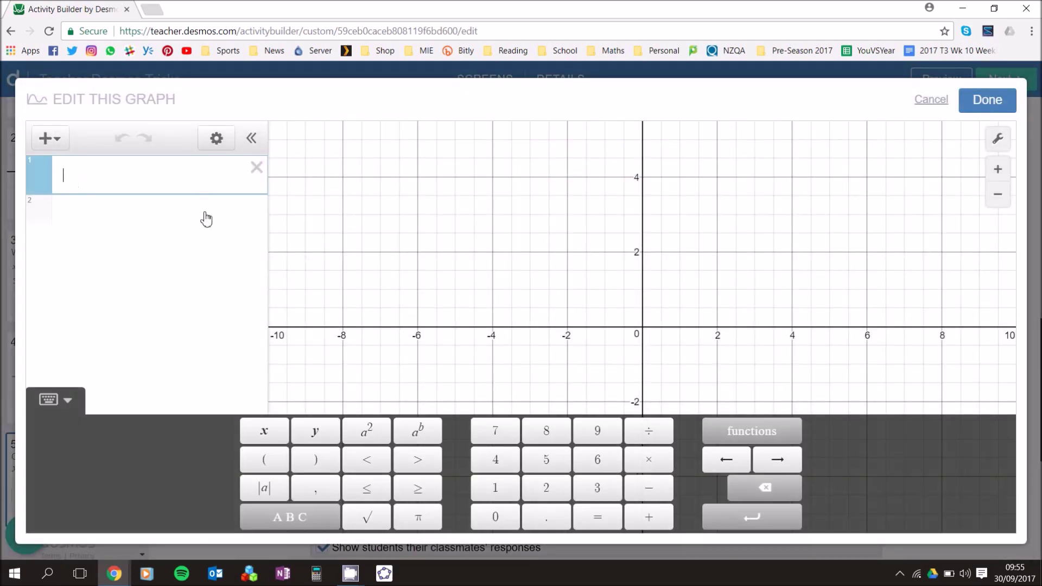
pyautogui.write('y=-2x-3')
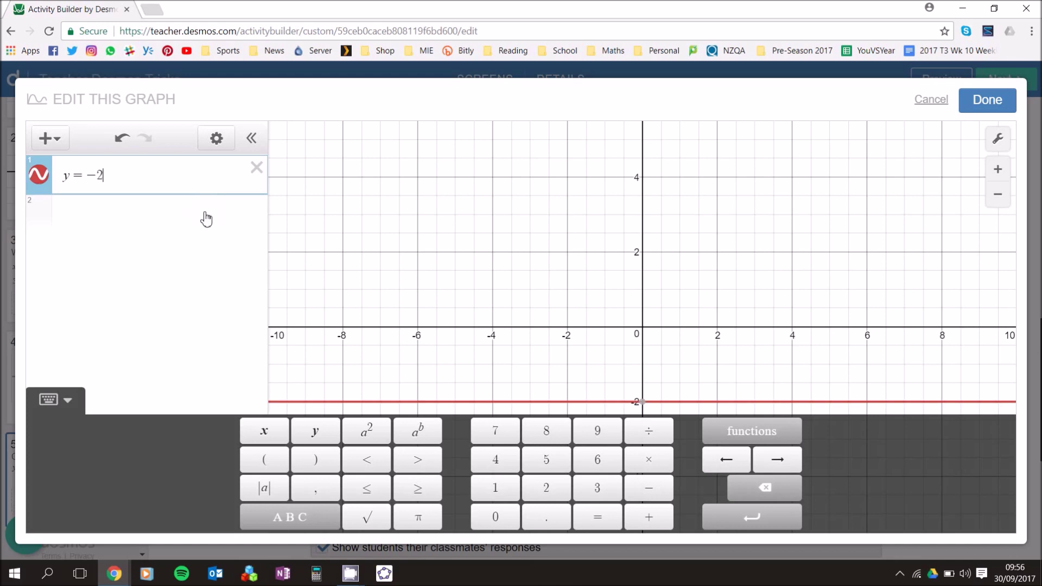
pyautogui.click(986, 101)
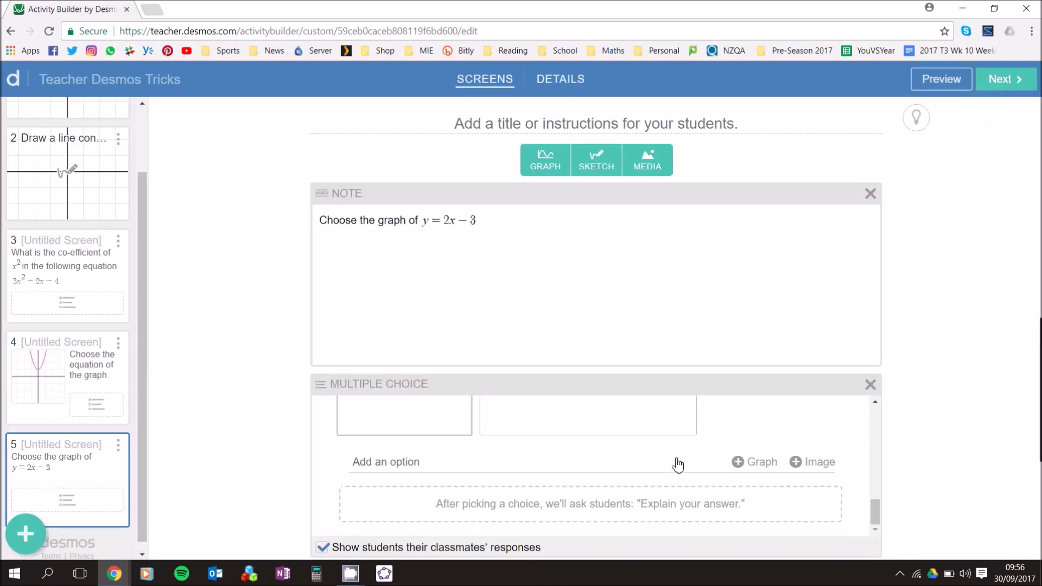
# - Add a graph of y=−2x+3 as the fourth answer option
pyautogui.click(748, 464)
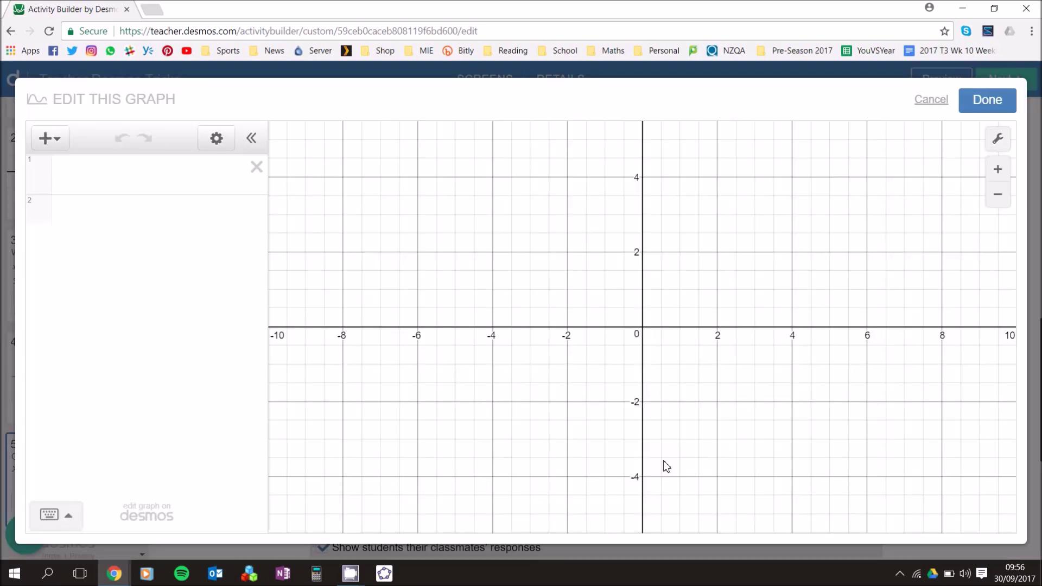
pyautogui.click(95, 183)
pyautogui.write('y=2')
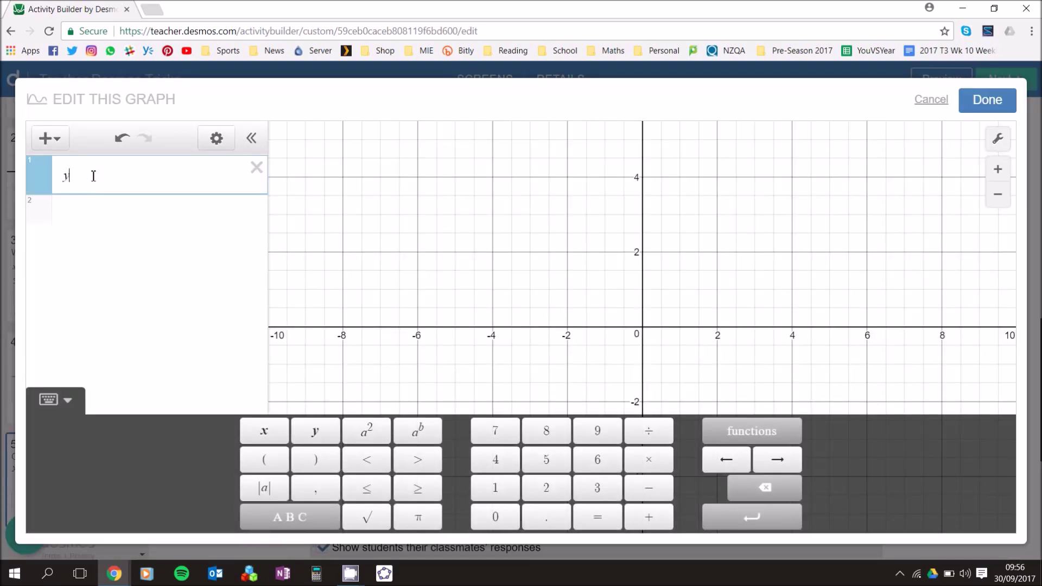
pyautogui.press('BackSpace')
pyautogui.write('-2x+3')
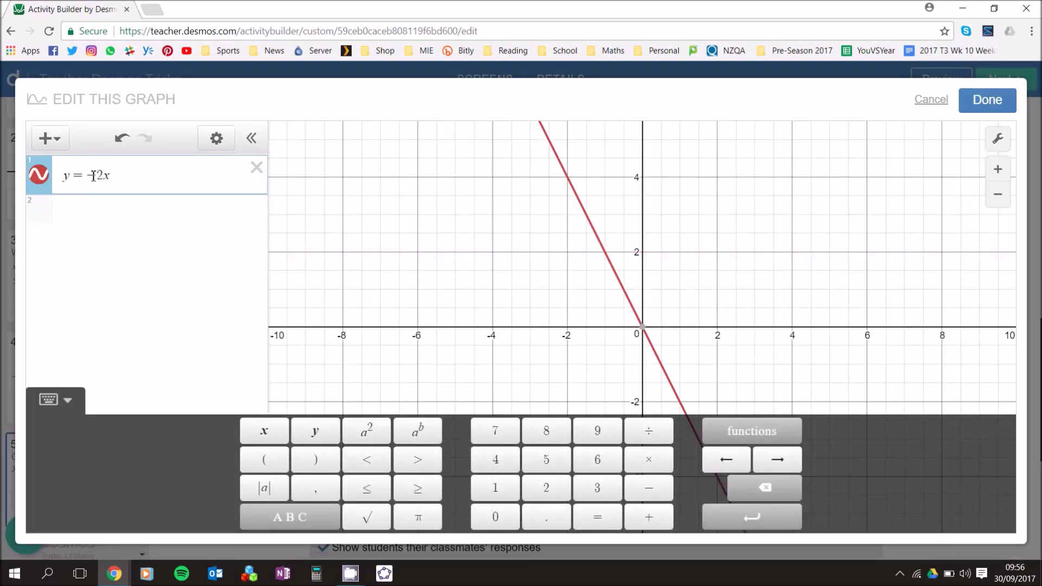
pyautogui.click(987, 100)
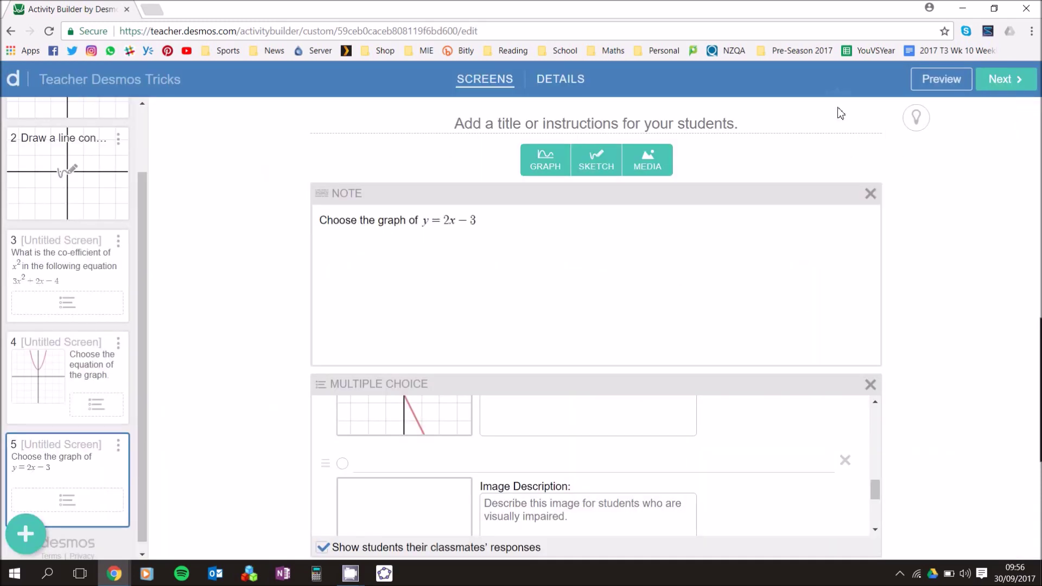
# - Turn off showing classmates' responses on the fifth screen and check the screen in the student preview
pyautogui.click(938, 80)
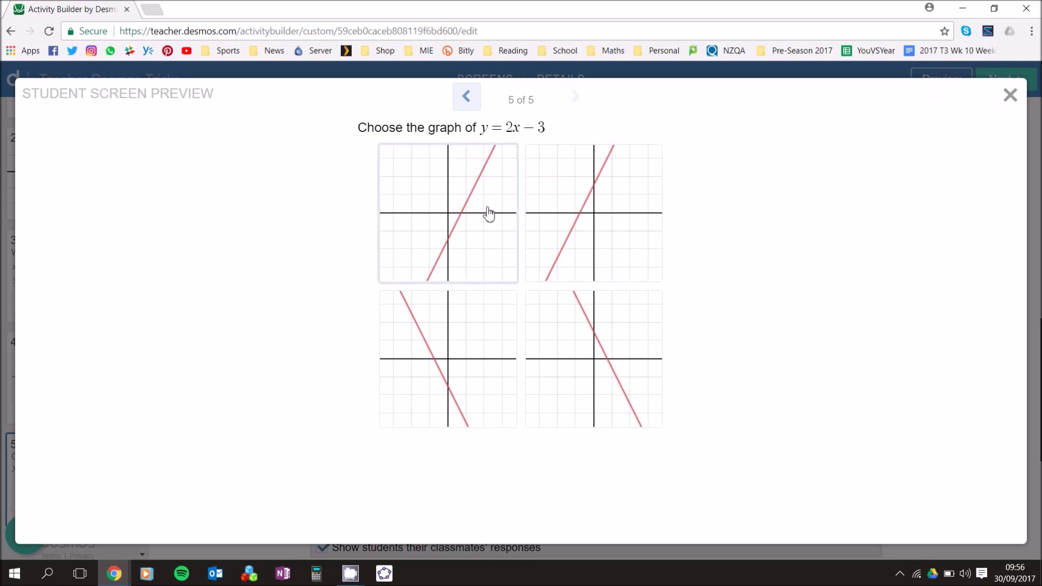
pyautogui.click(1009, 96)
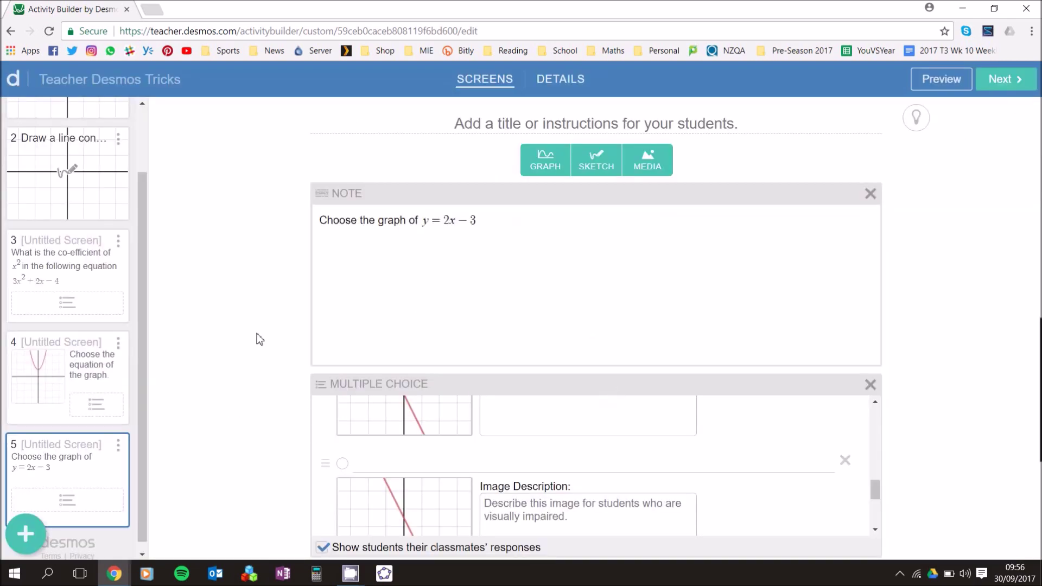
pyautogui.click(329, 549)
pyautogui.click(943, 82)
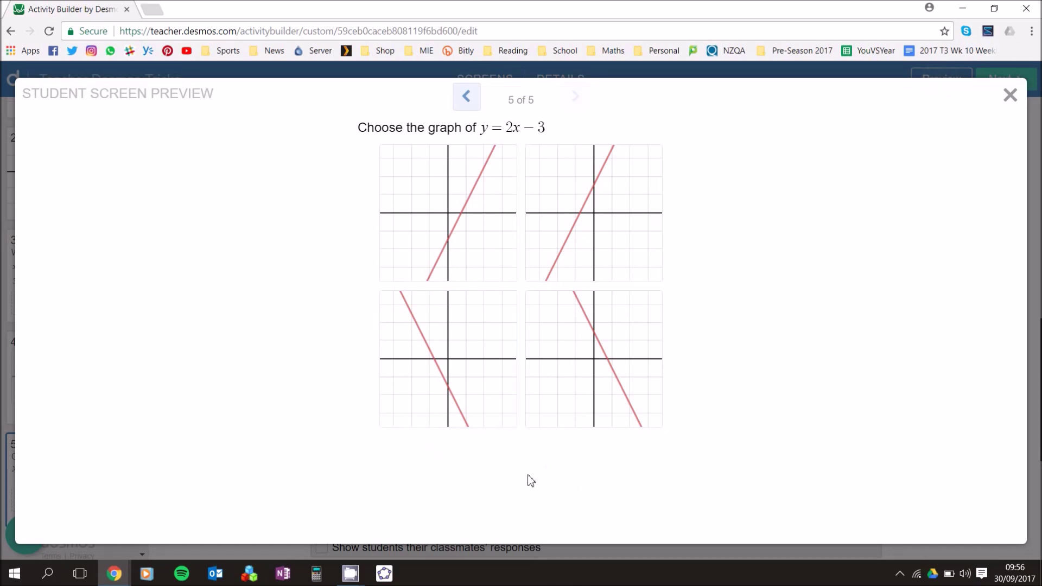
pyautogui.click(1010, 96)
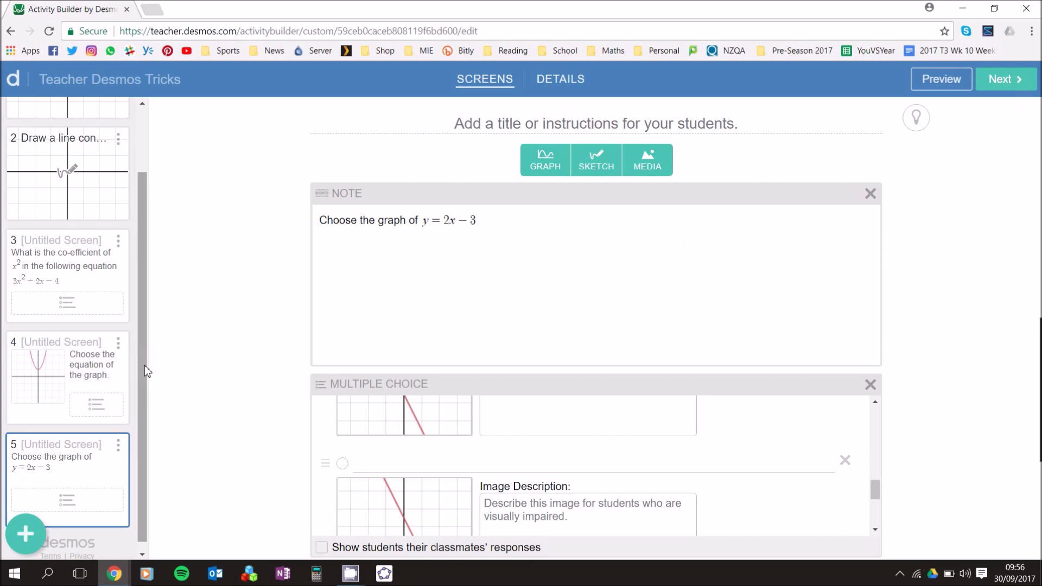
# - Turn off showing classmates' responses on the third screen, the x² coefficient question
pyautogui.click(96, 286)
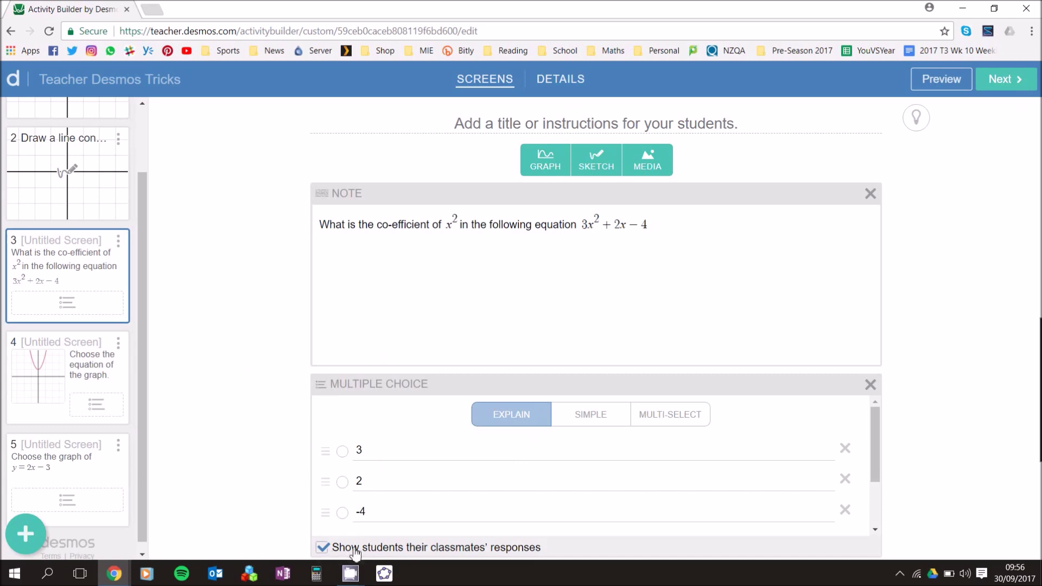
pyautogui.click(323, 548)
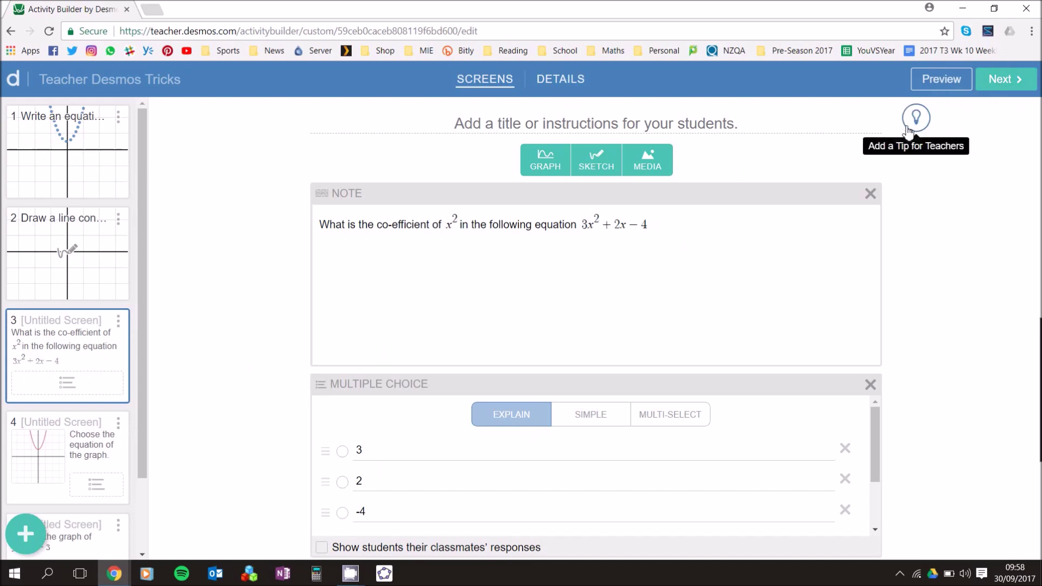
# - Review all five screens of the activity in order in the student preview
pyautogui.click(943, 81)
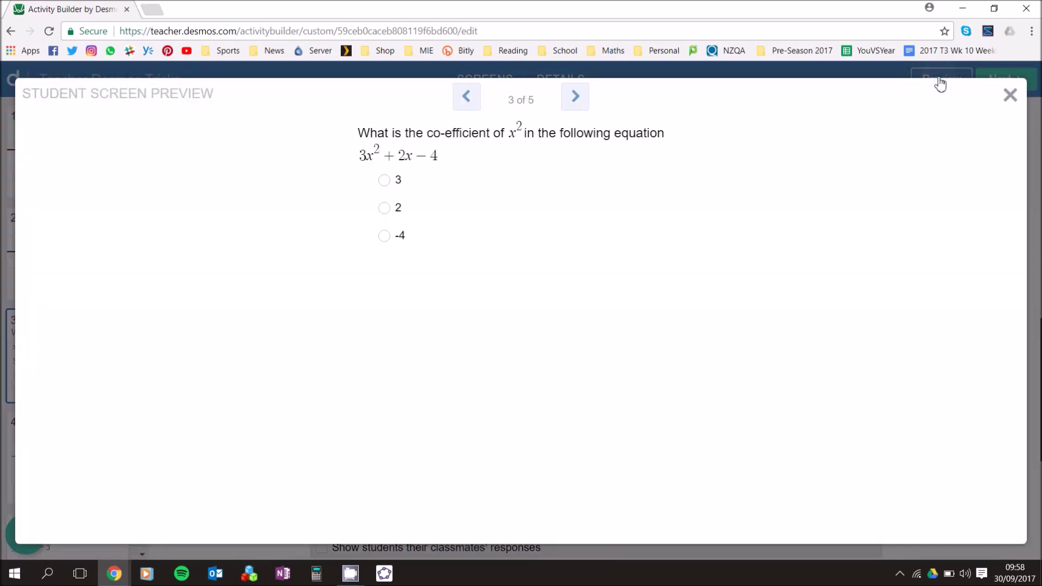
pyautogui.click(465, 98)
pyautogui.click(466, 98)
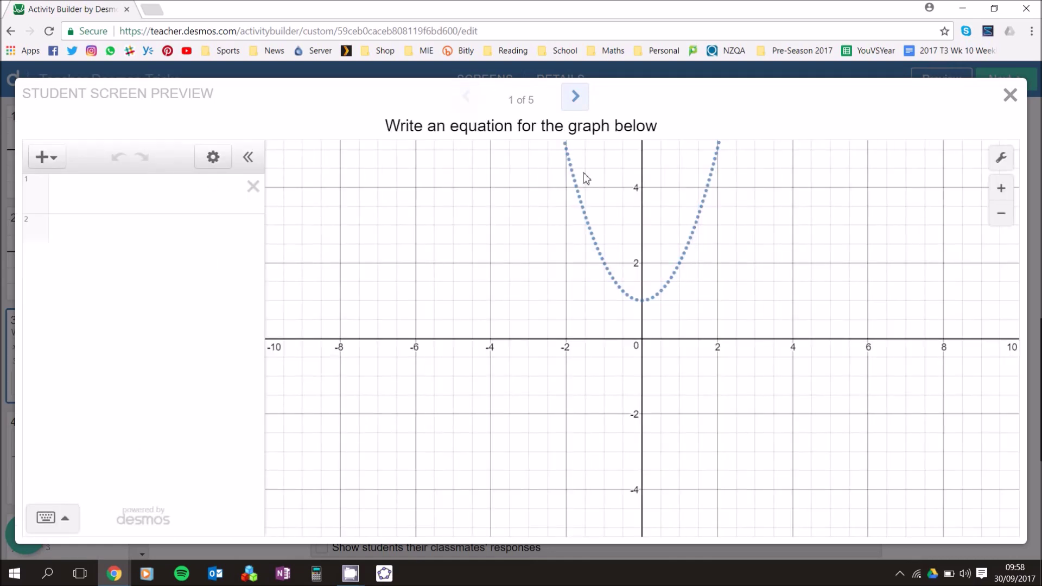
pyautogui.click(576, 96)
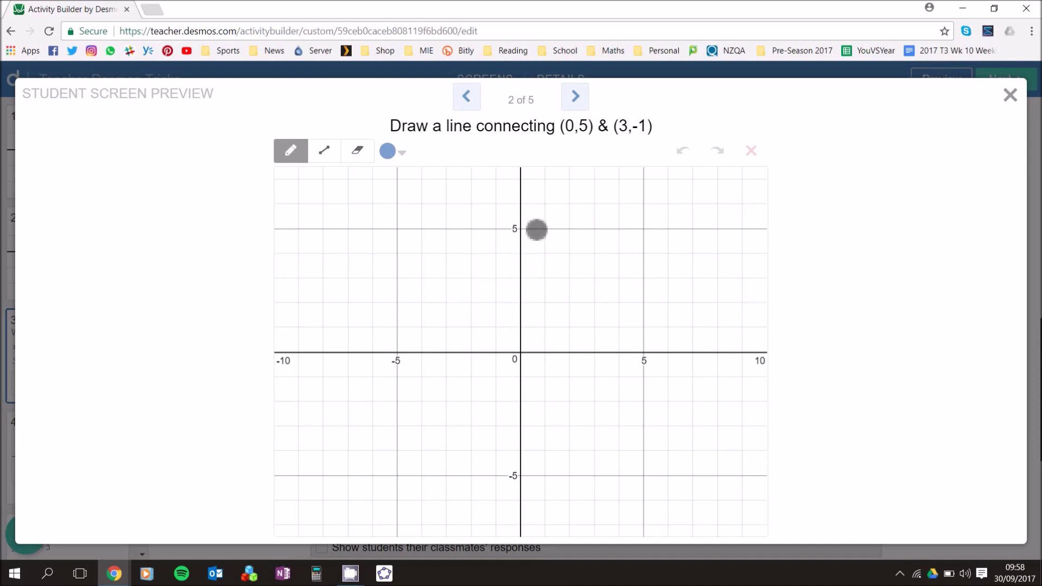
pyautogui.click(575, 97)
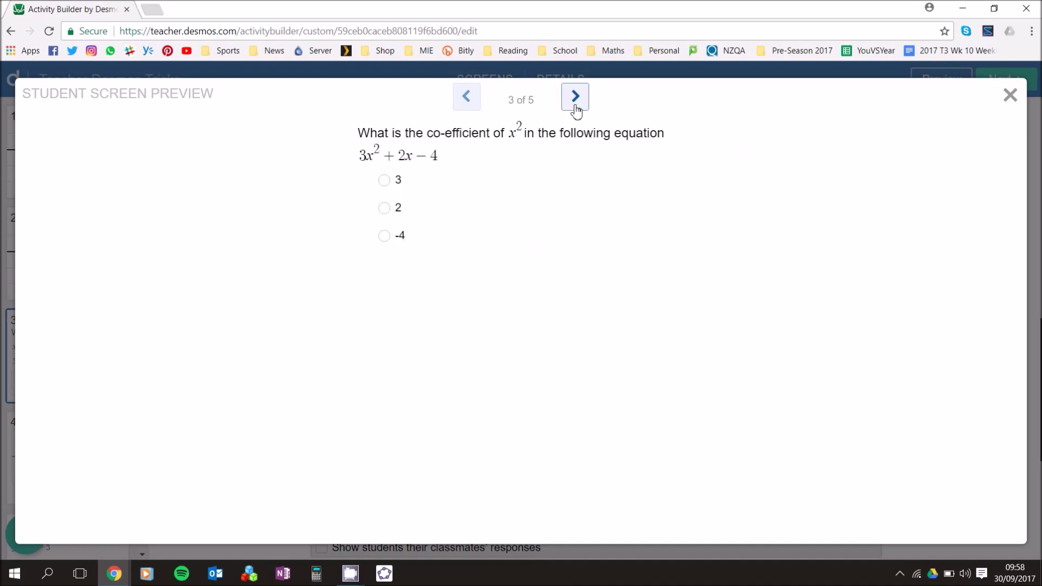
pyautogui.click(576, 103)
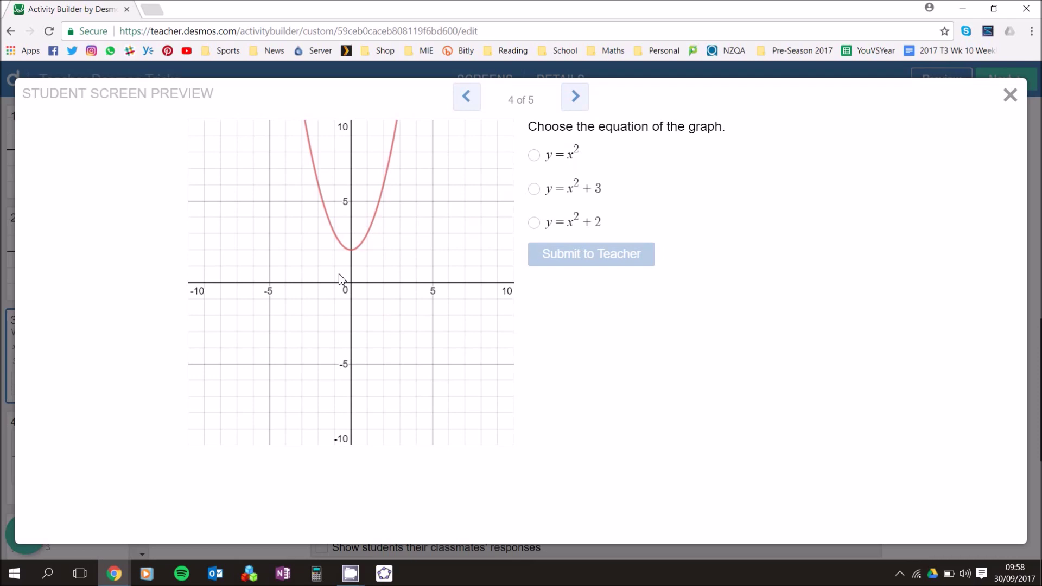
pyautogui.click(576, 97)
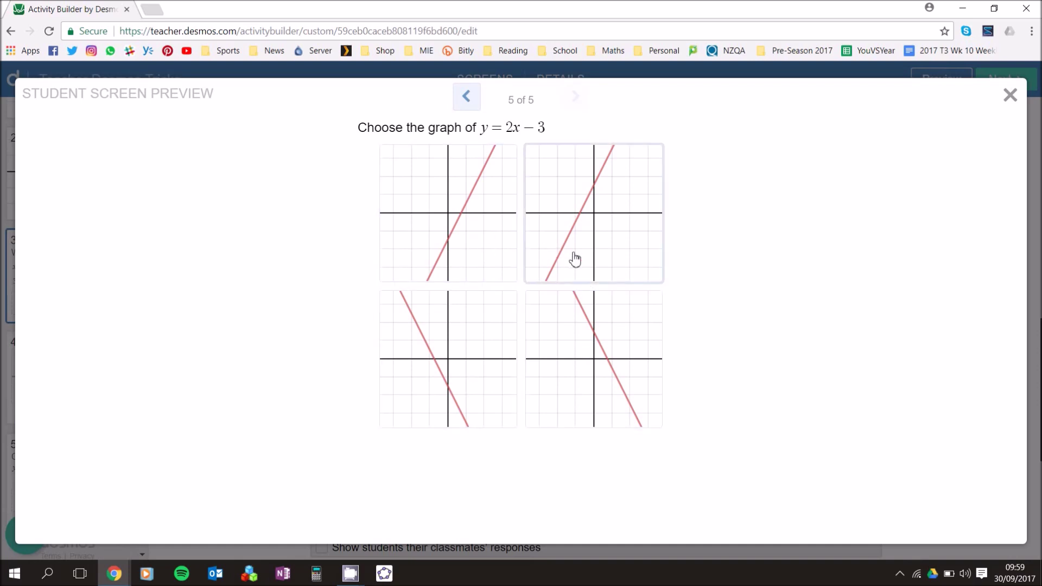
pyautogui.click(1010, 95)
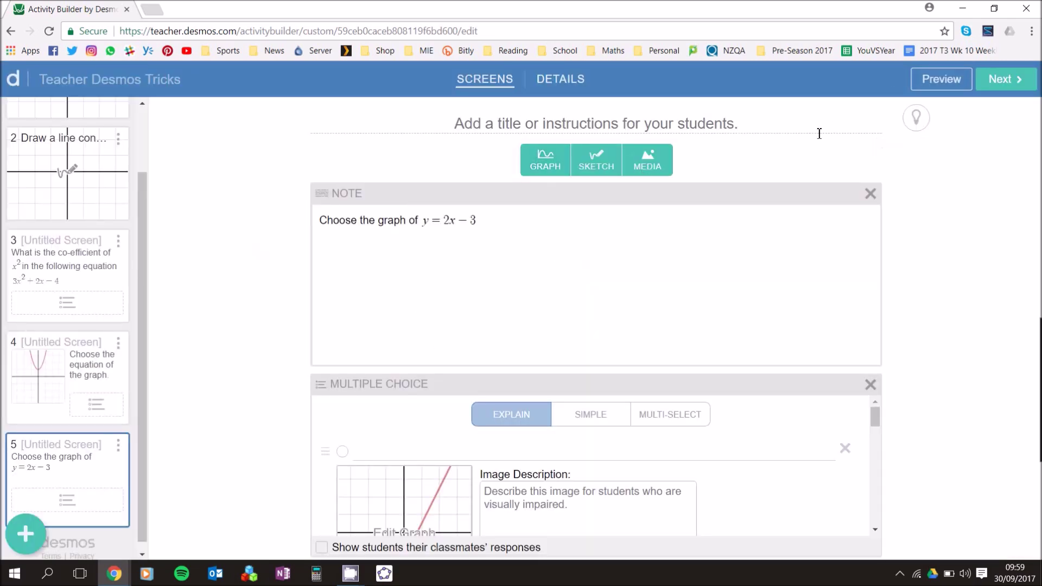
# - Proceed to the activity's details, check the public sharing option and finish the activity
pyautogui.click(1004, 80)
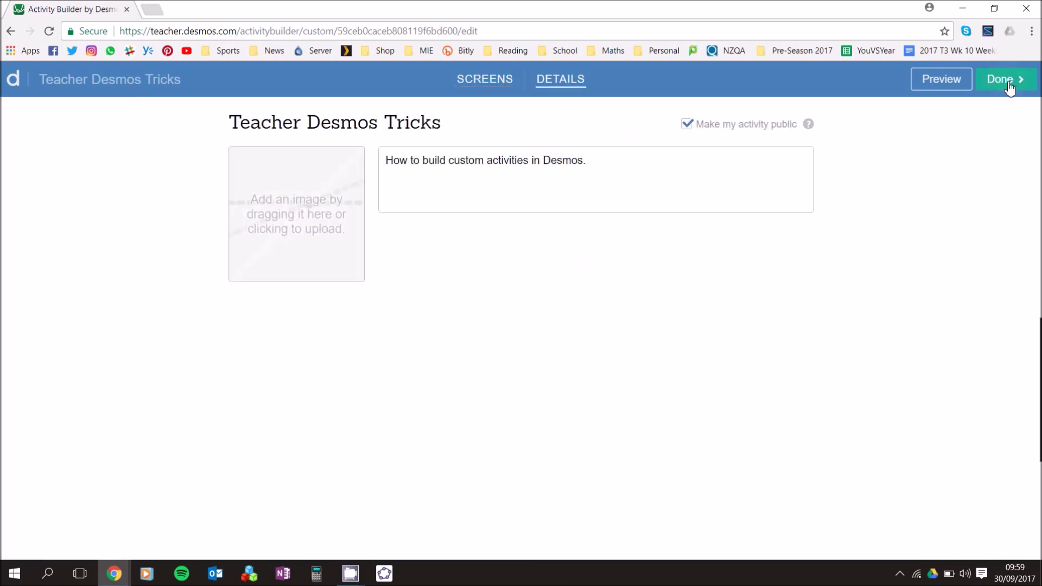
pyautogui.click(686, 125)
pyautogui.click(686, 126)
pyautogui.click(1003, 83)
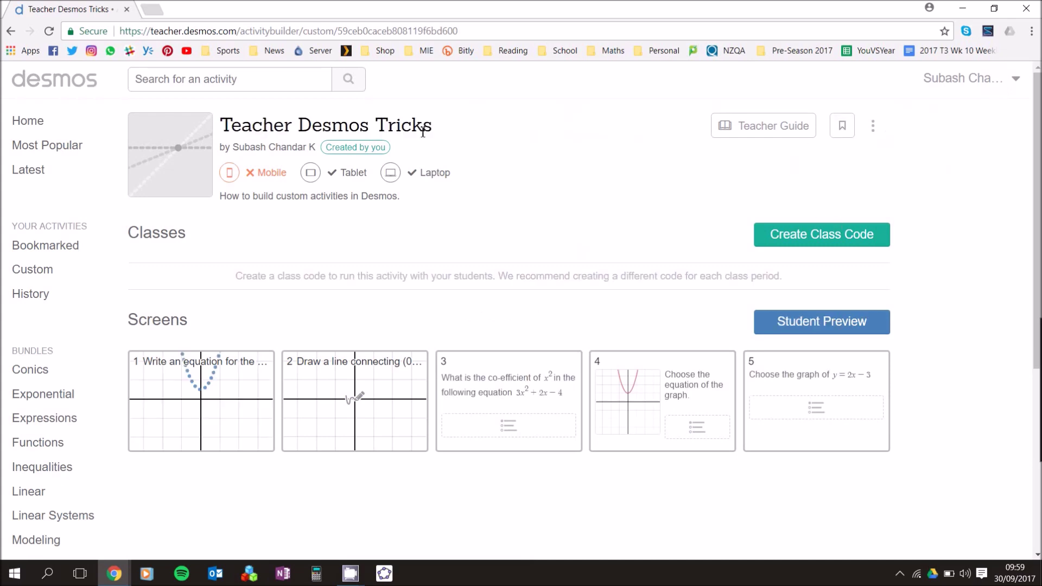
# - Create a class code for the activity and open its teacher dashboard, dismissing the joining instructions for students
pyautogui.click(855, 239)
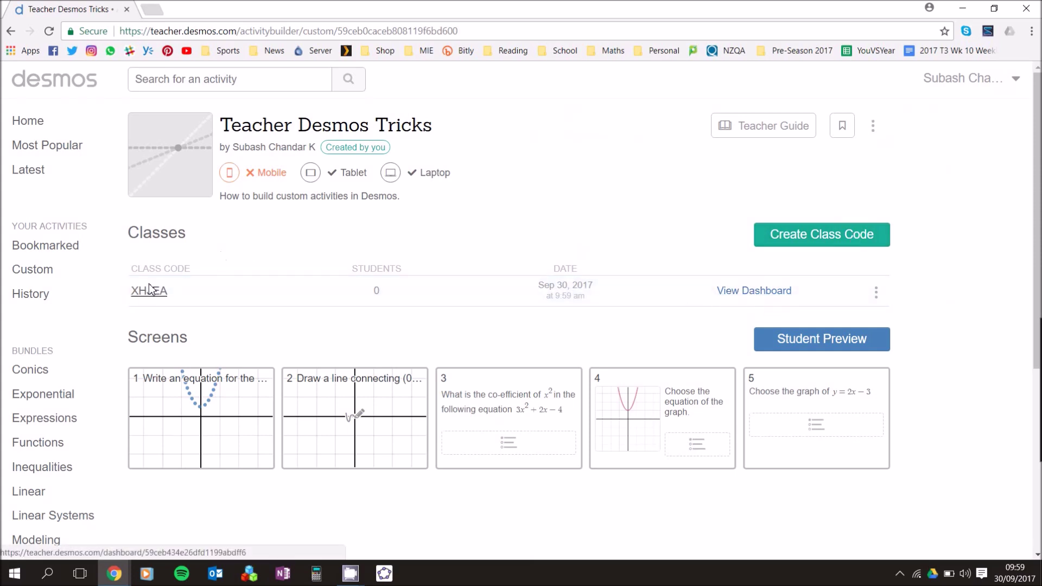
pyautogui.click(755, 298)
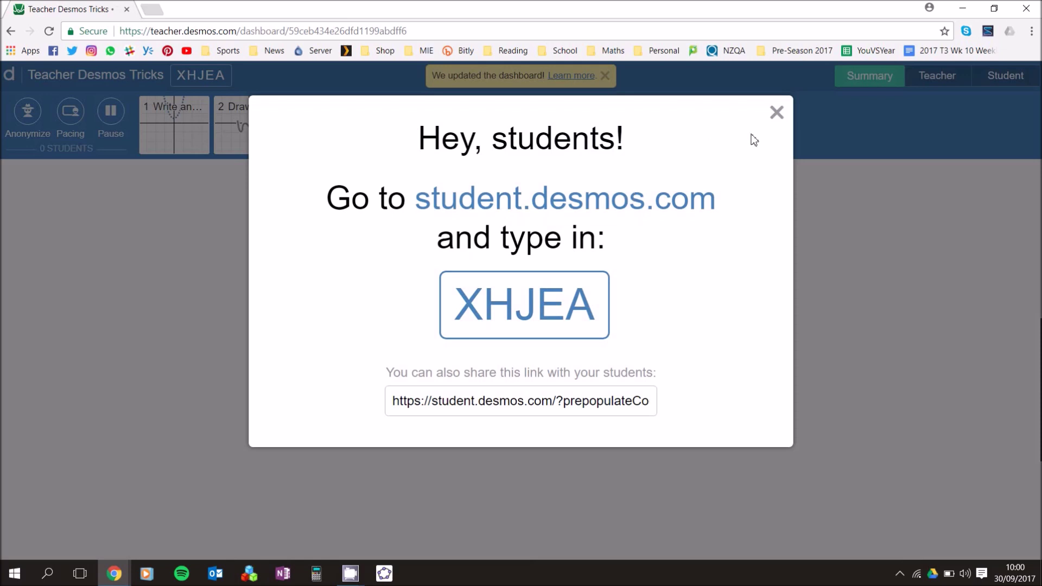
pyautogui.click(777, 113)
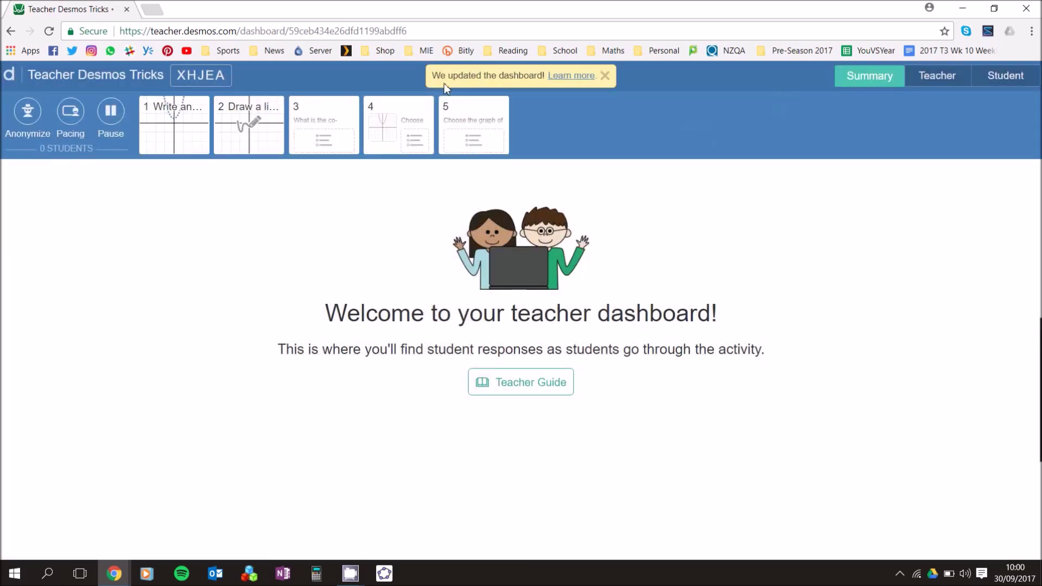